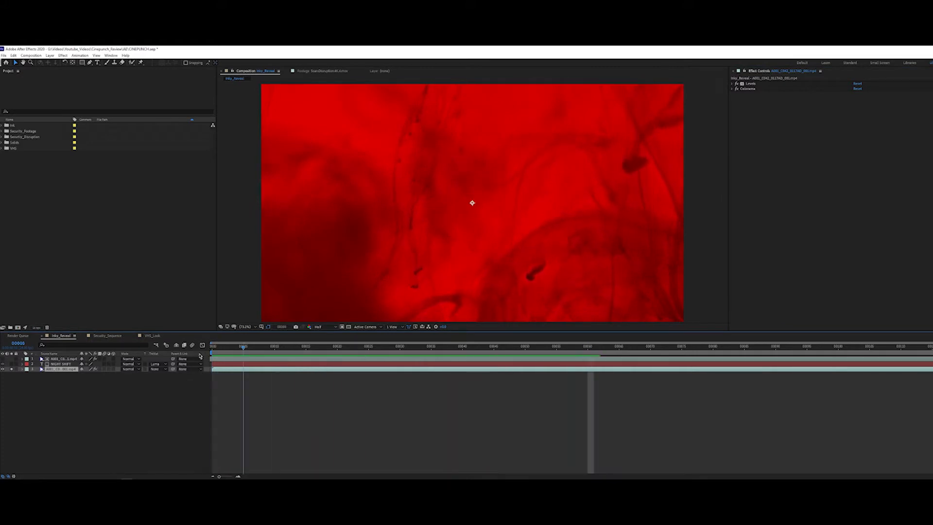
Step: Solo the top ink layer in Inky_Reveal, turn off its Tint, Levels and Fast Box Blur effects, and preview the raw footage
key(space)
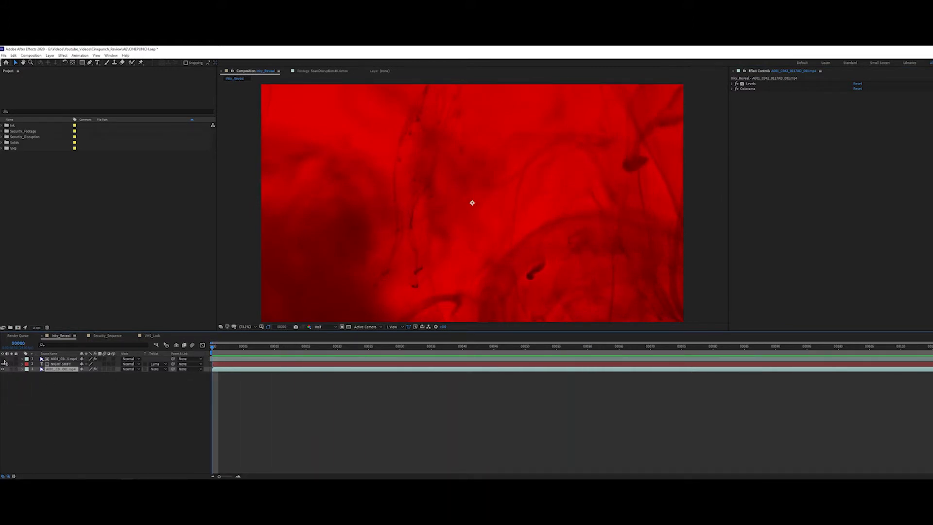
click(12, 359)
click(60, 358)
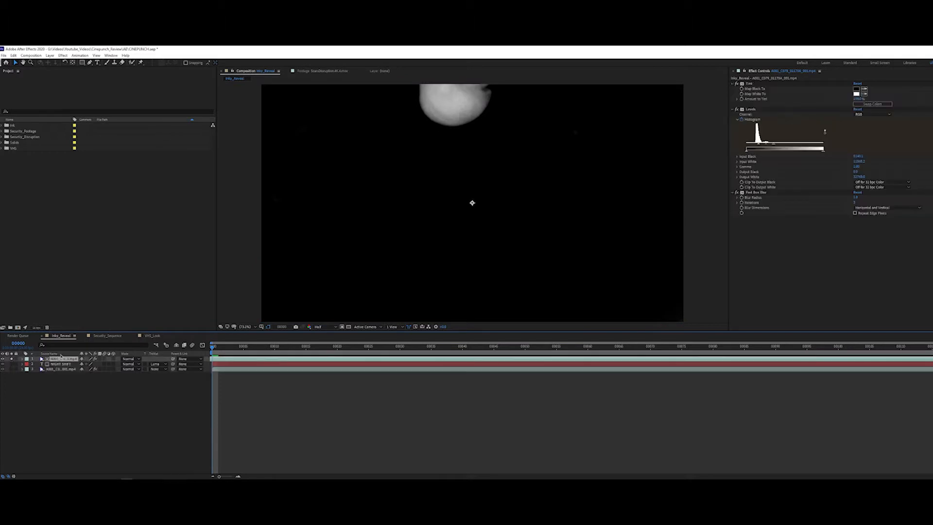
drag(736, 84, 736, 193)
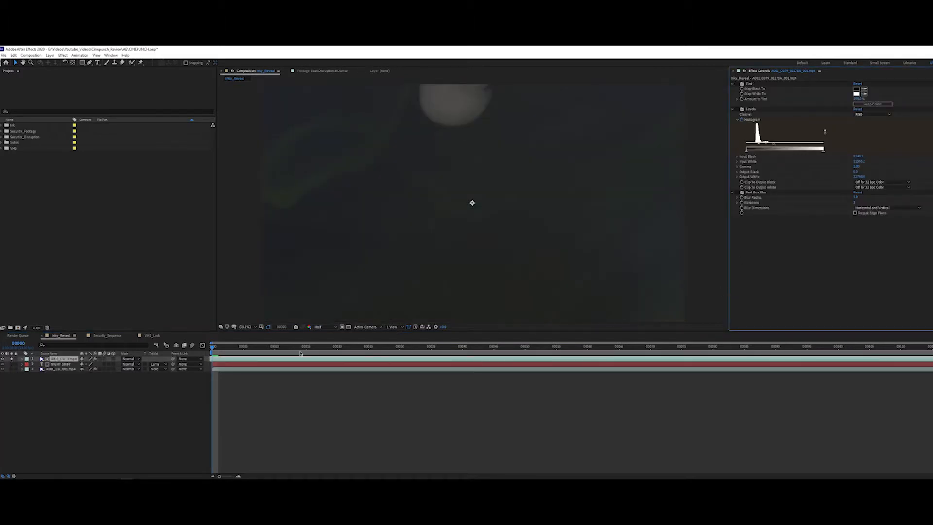
key(space)
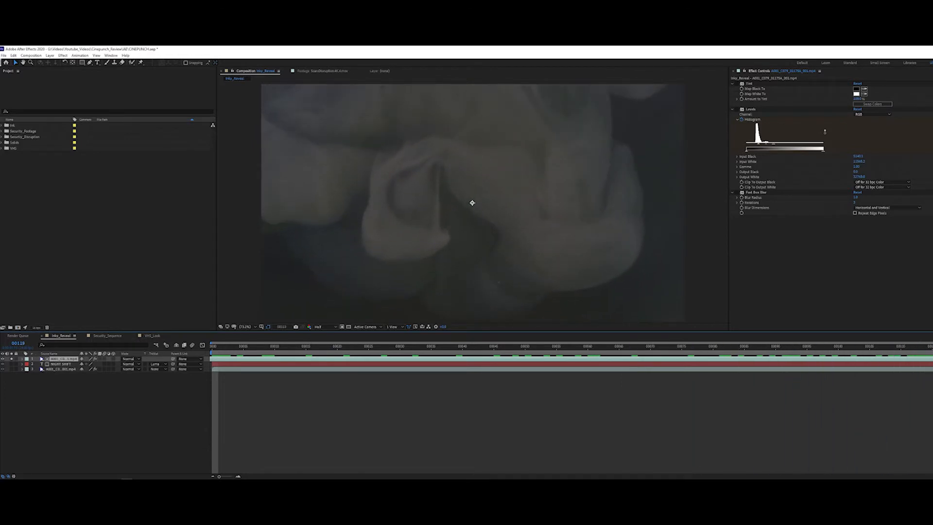
drag(865, 346, 525, 384)
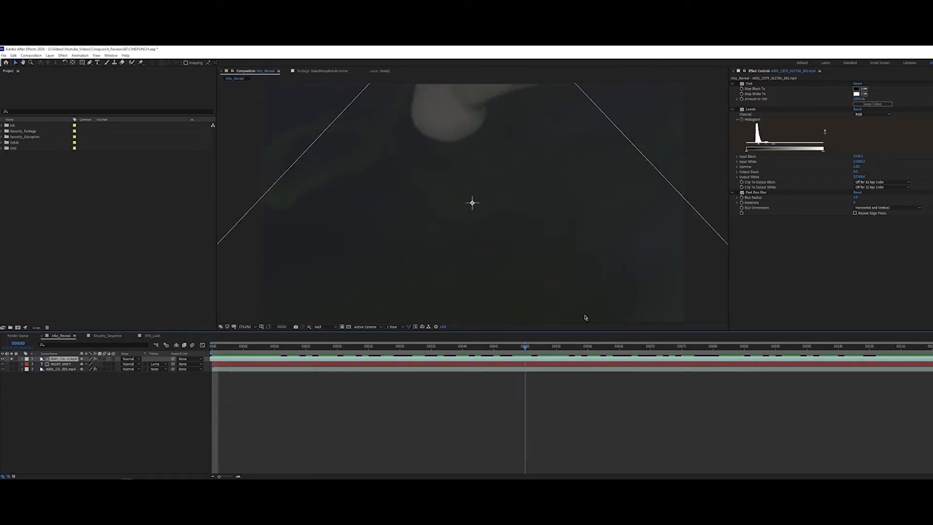
Step: Turn the ink layer's Tint and Levels effects back on and examine the black-and-white ink detail up close
click(736, 84)
key(space)
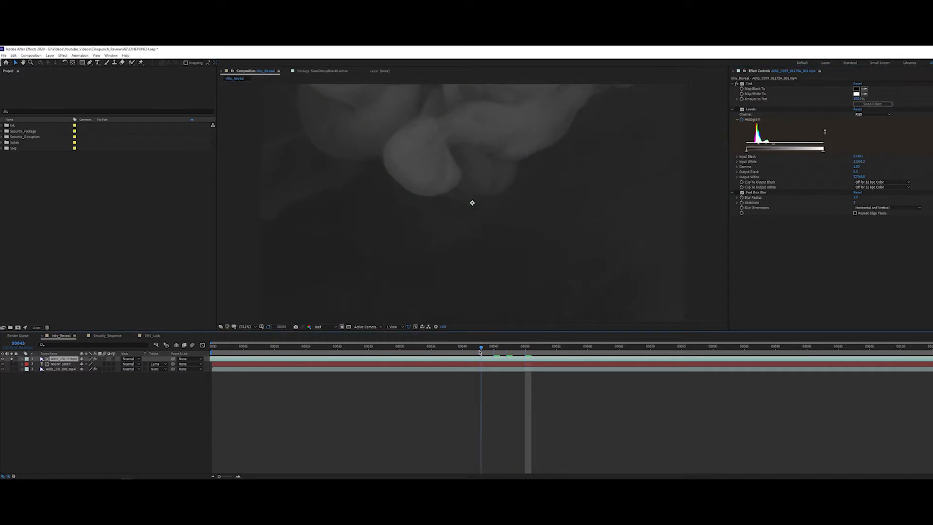
click(737, 109)
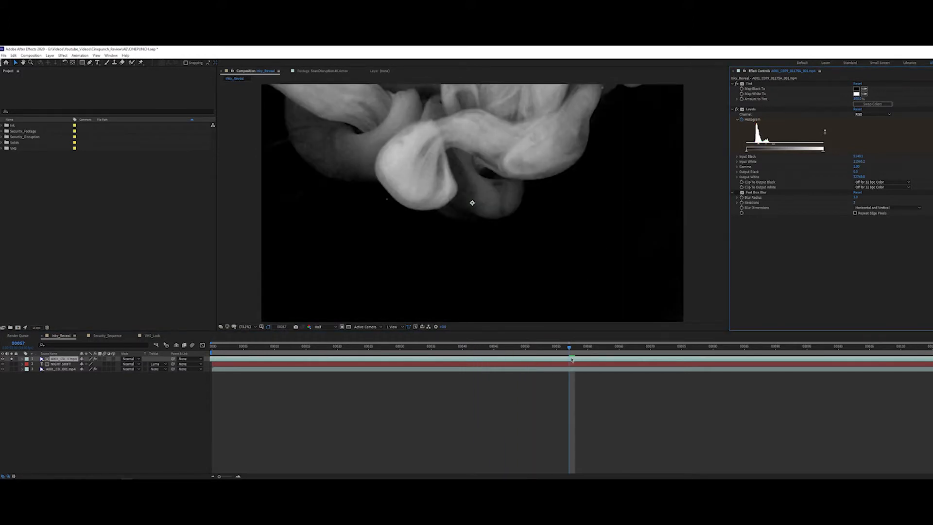
mouse_move(569, 347)
mouse_down()
mouse_move(529, 349)
mouse_move(576, 348)
mouse_up()
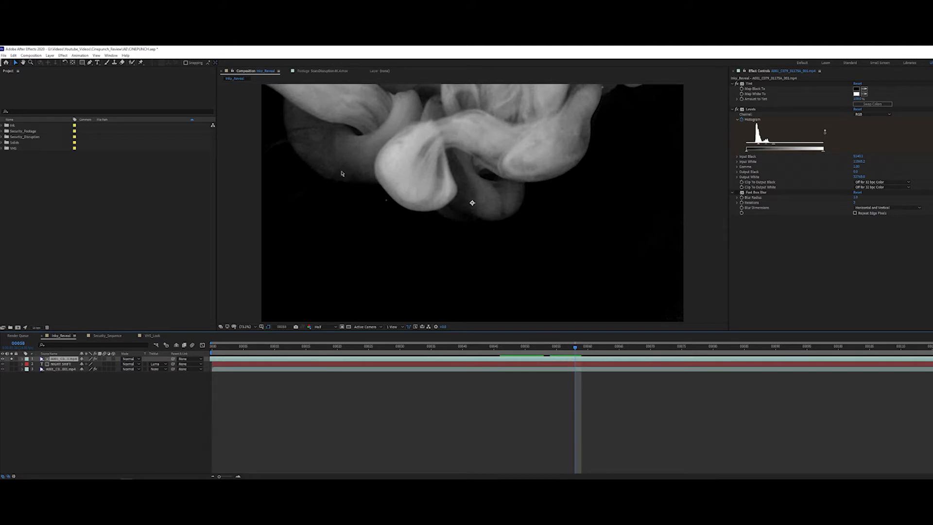
scroll(383, 214, up, 5)
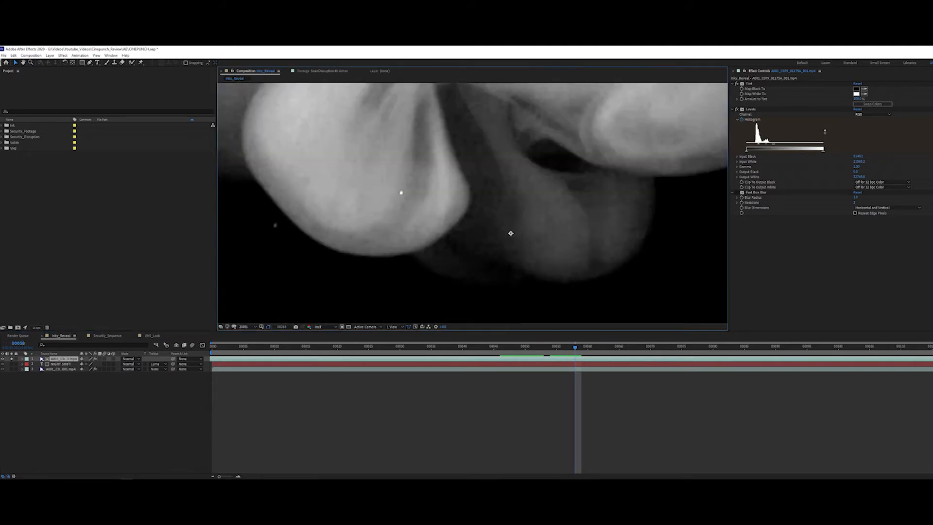
scroll(401, 208, down, 4)
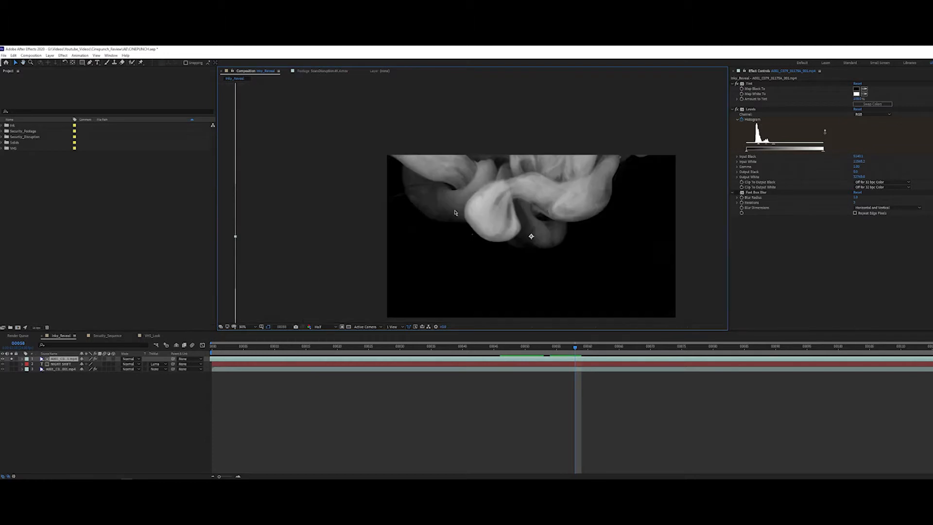
click(248, 327)
click(249, 334)
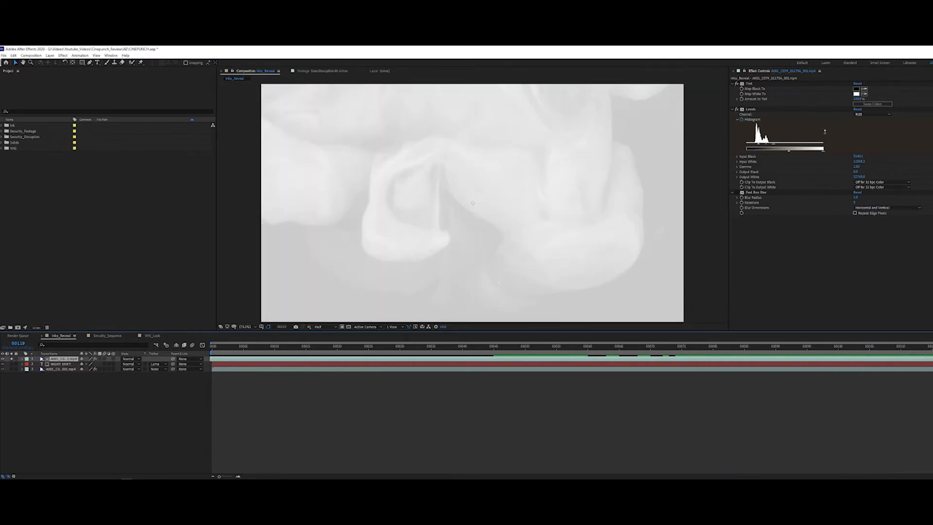
Step: Turn the ink layer's Fast Box Blur back on and toggle it at frame 44 to compare the ink with and without blur
click(736, 192)
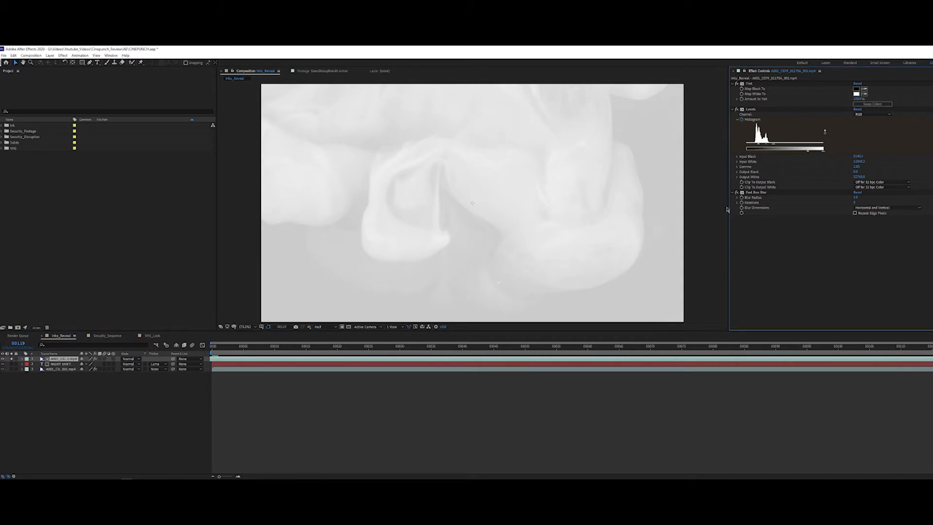
mouse_move(536, 354)
mouse_down()
mouse_move(458, 352)
mouse_move(494, 352)
mouse_up()
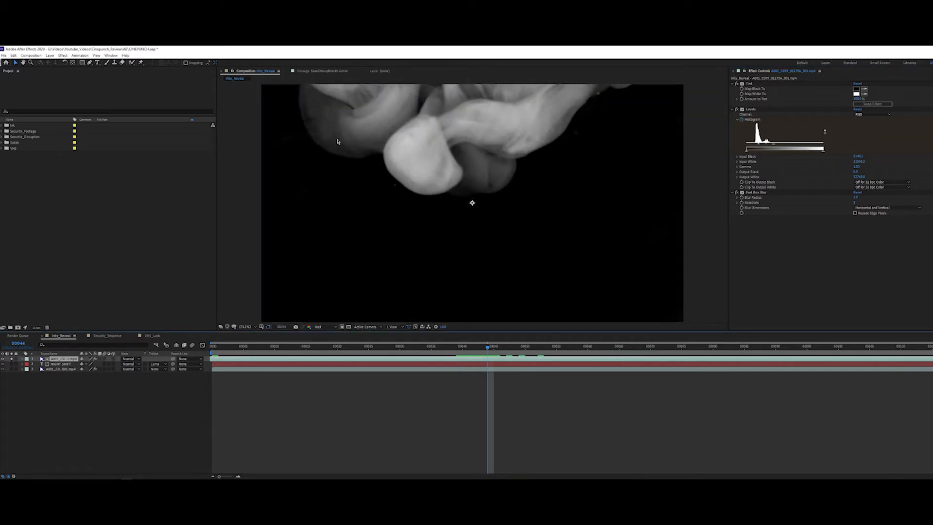
click(740, 193)
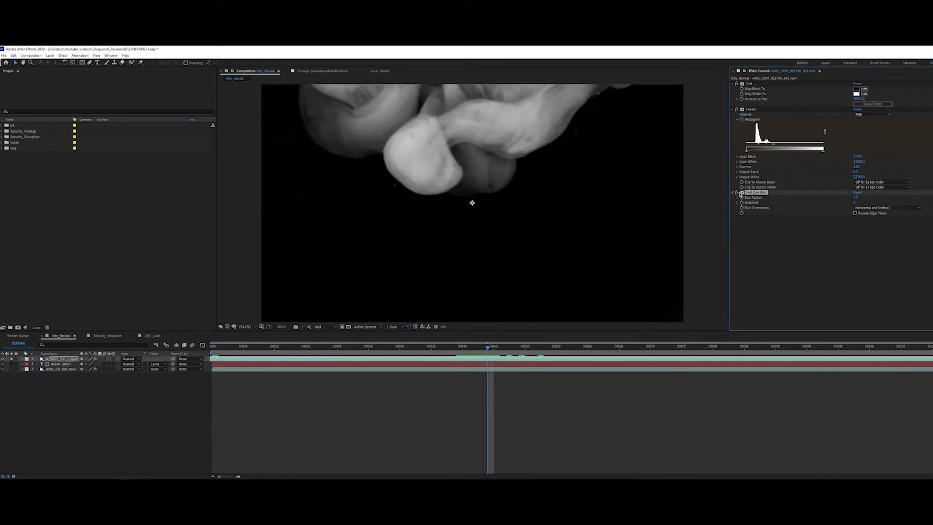
click(736, 193)
click(736, 193)
click(737, 193)
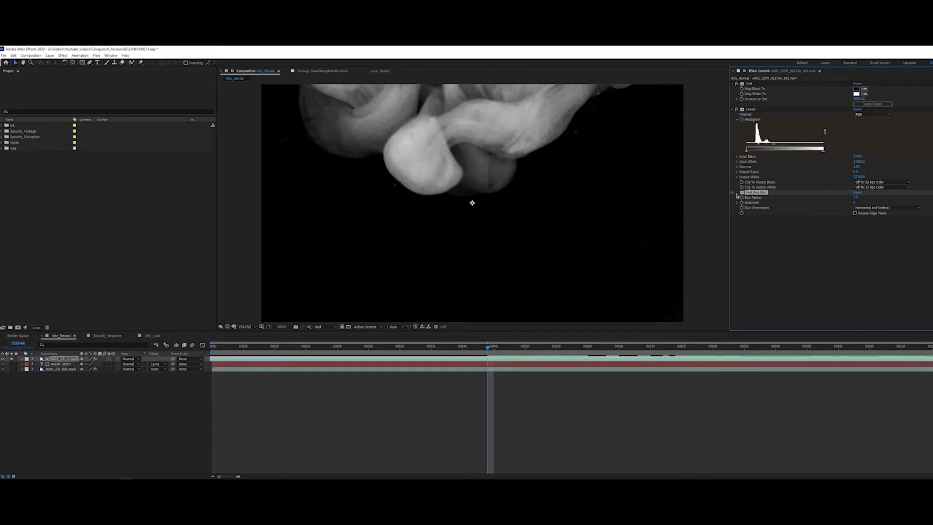
click(737, 193)
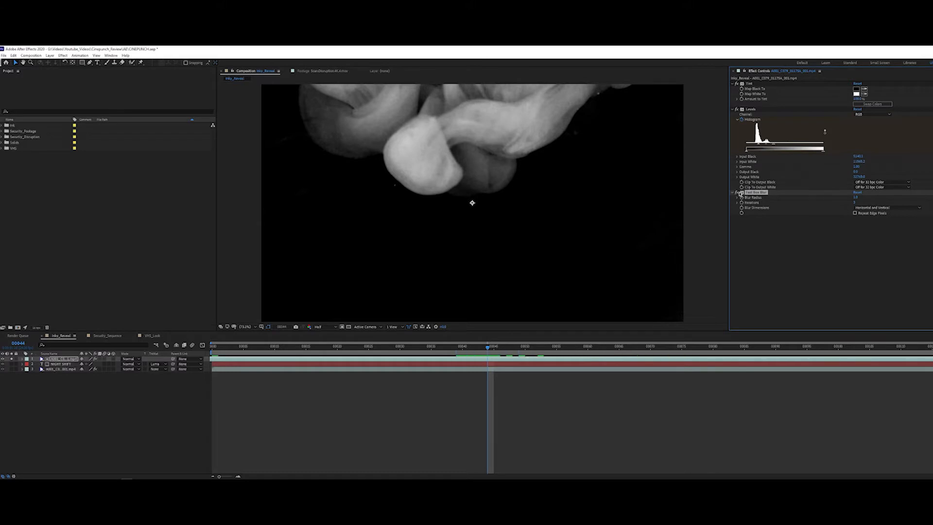
Step: Unsolo and hide the ink layer, select the NIGHT SHIFT text layer, and preview its luma matte reveal
click(11, 359)
click(3, 359)
click(62, 364)
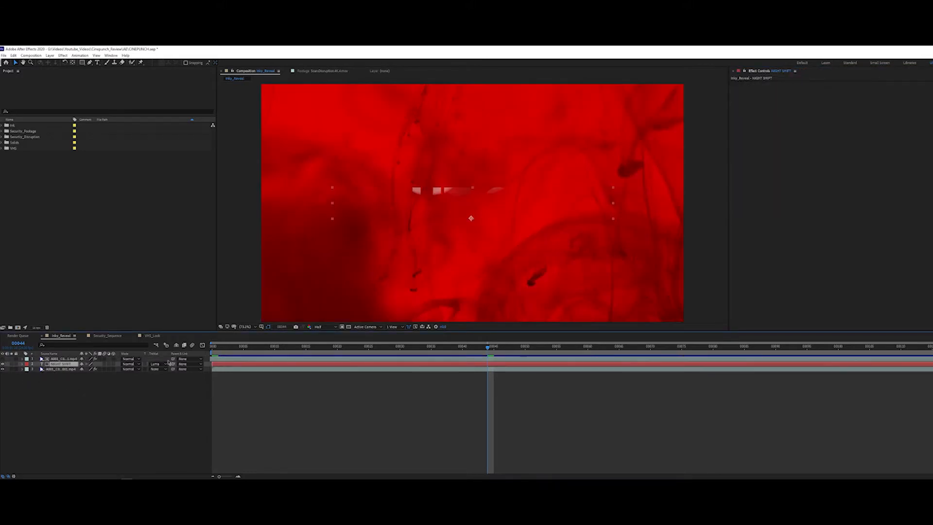
key(space)
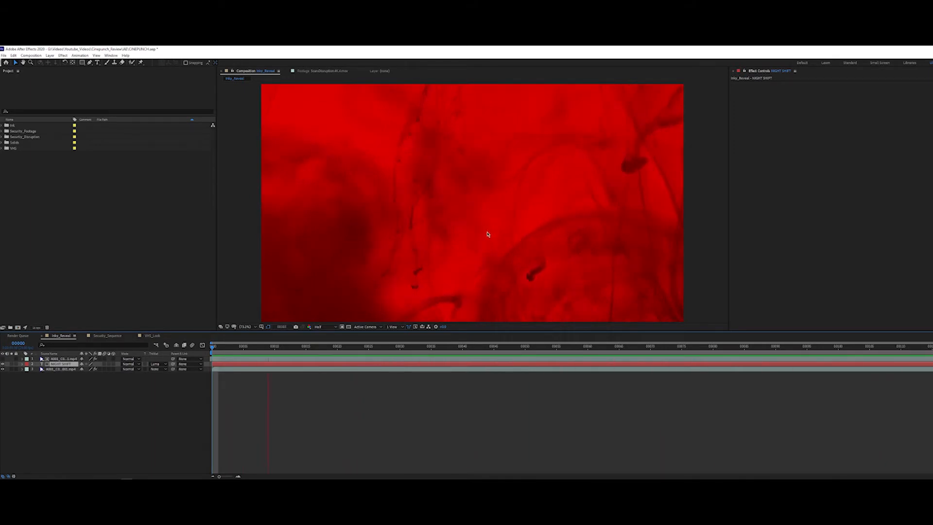
click(312, 346)
key(space)
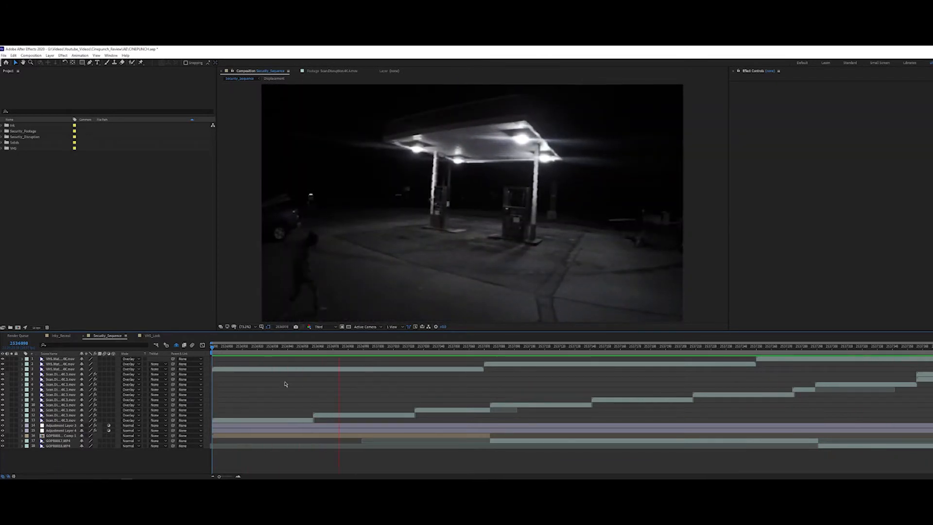
Step: Solo the GOPR0011.MP4 Comp 1 layer in Security_Sequence and preview the original gas station footage
key(space)
click(51, 446)
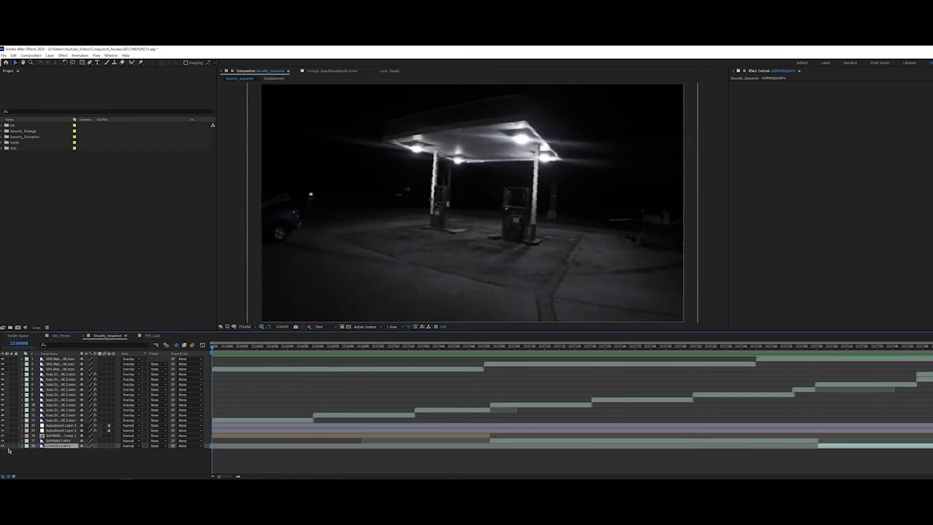
click(40, 436)
click(12, 435)
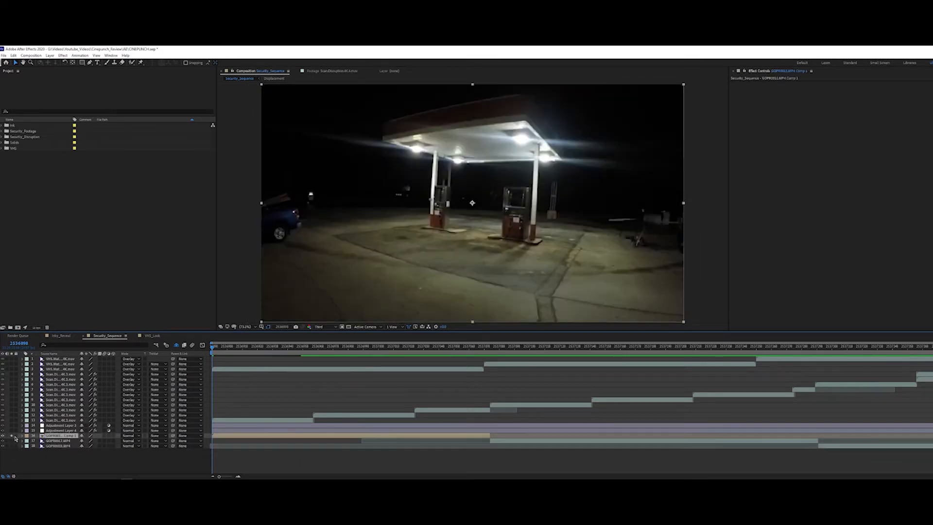
key(space)
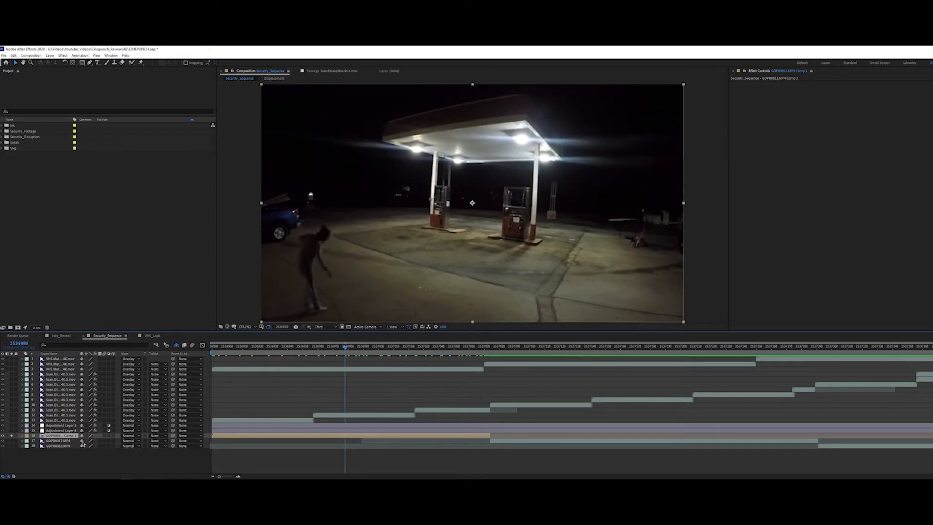
Step: Open GOPR0011.MP4 Comp 1, examine the Warp Stabilizer settings on its footage, and return to Security_Sequence
double_click(68, 435)
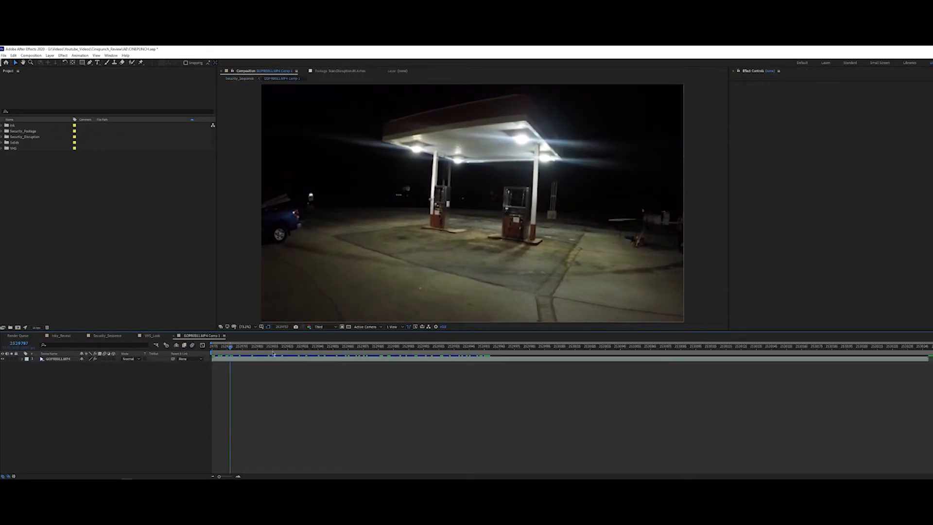
click(68, 359)
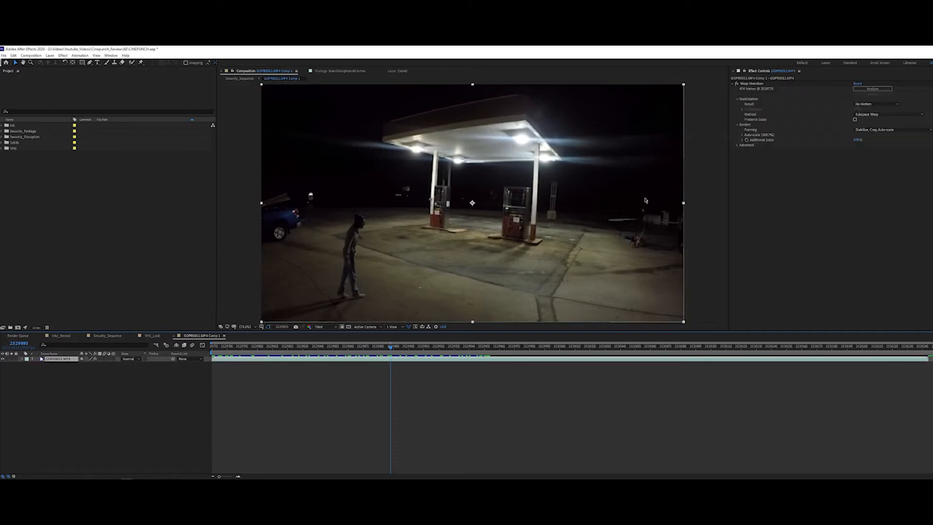
click(241, 79)
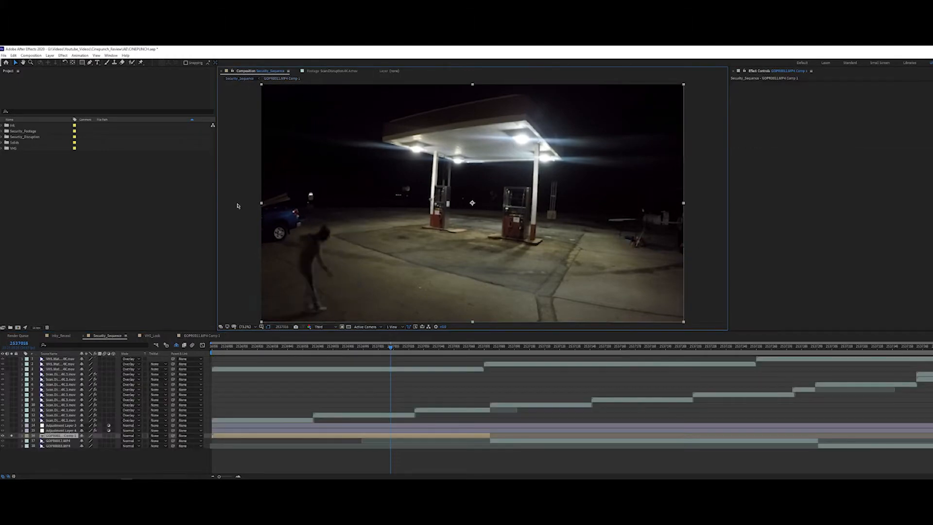
Step: Preview the unsoloed sequence and hide both adjustment layers, including the one holding the Displacement Map effect
click(67, 441)
key(space)
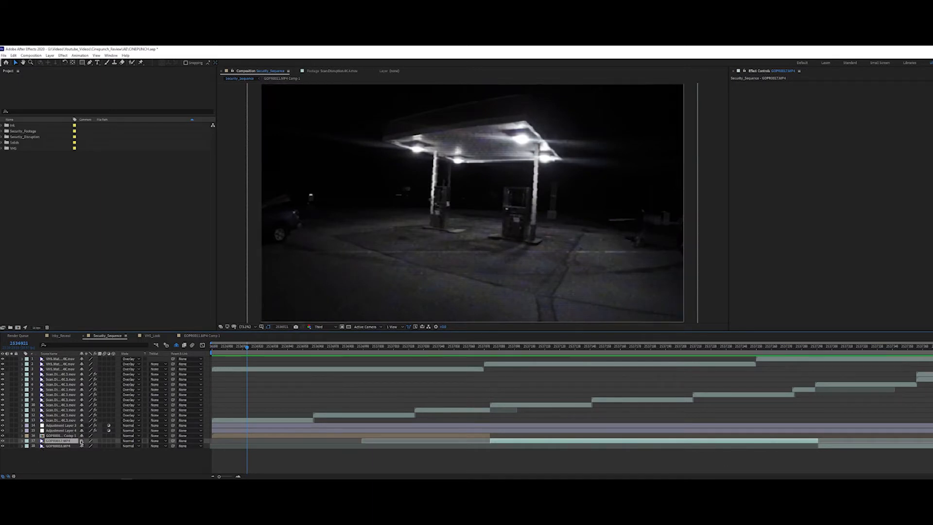
click(117, 462)
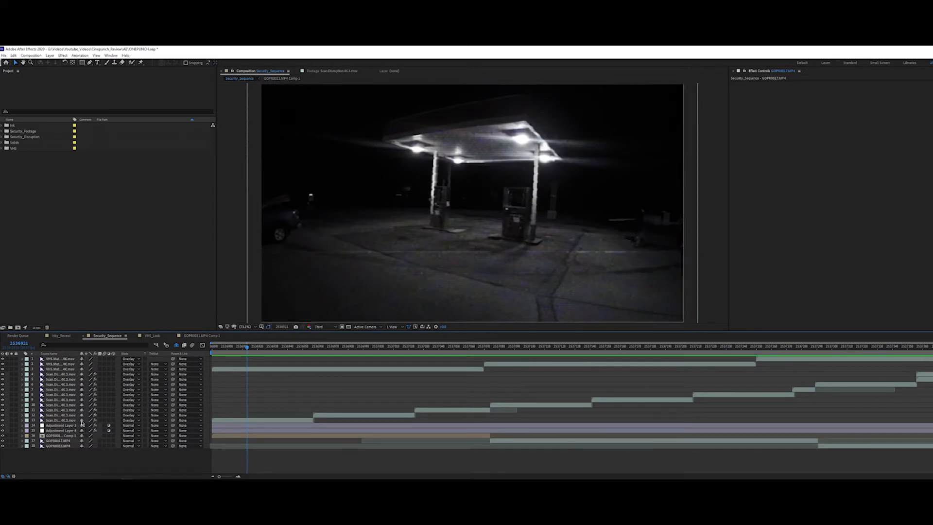
click(45, 431)
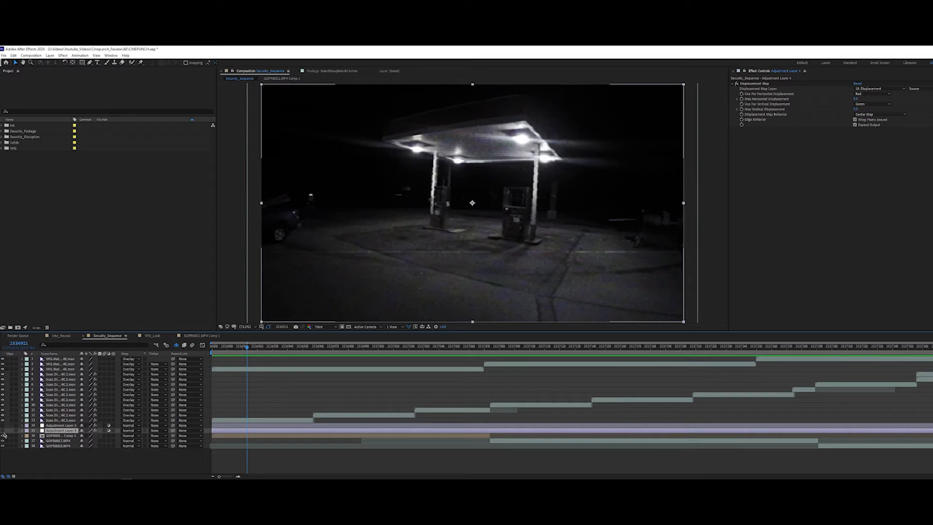
click(115, 463)
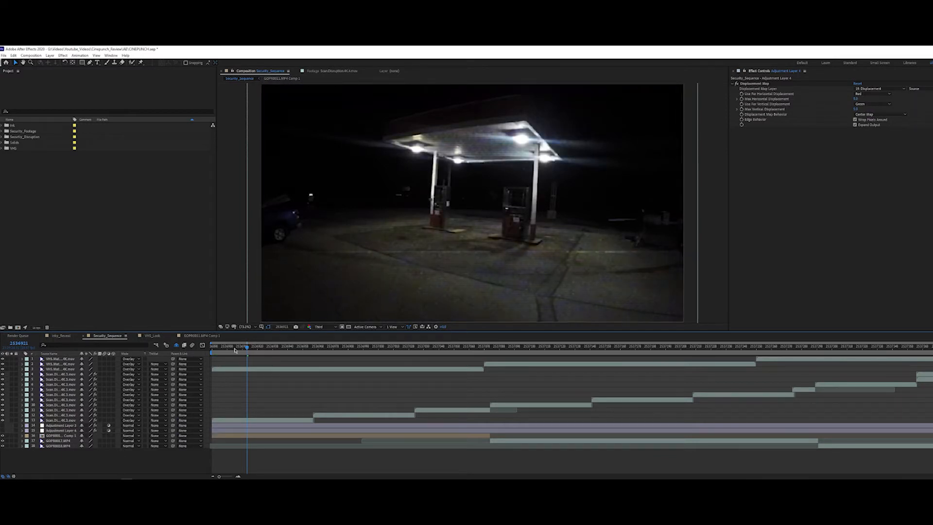
Step: Solo the first scan disruption clip at the start of Security_Sequence and scrub through it
key(Home)
click(58, 418)
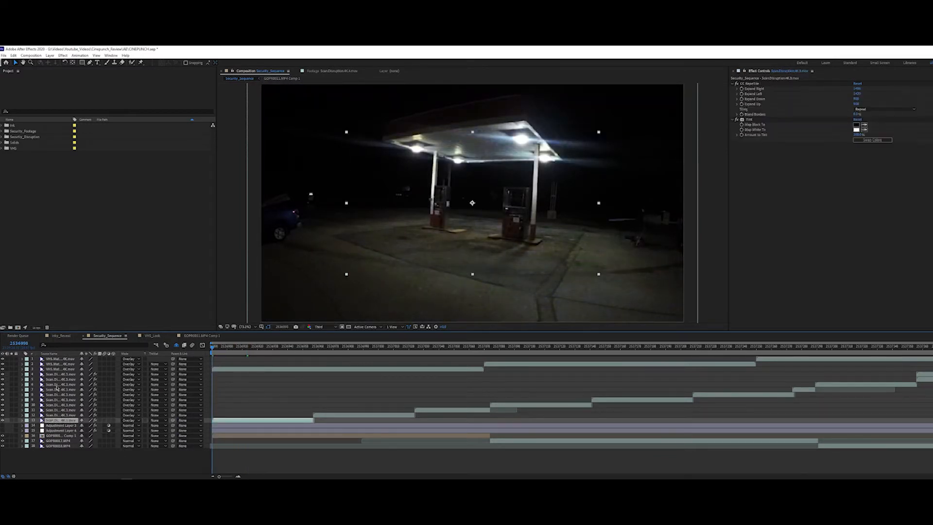
click(12, 420)
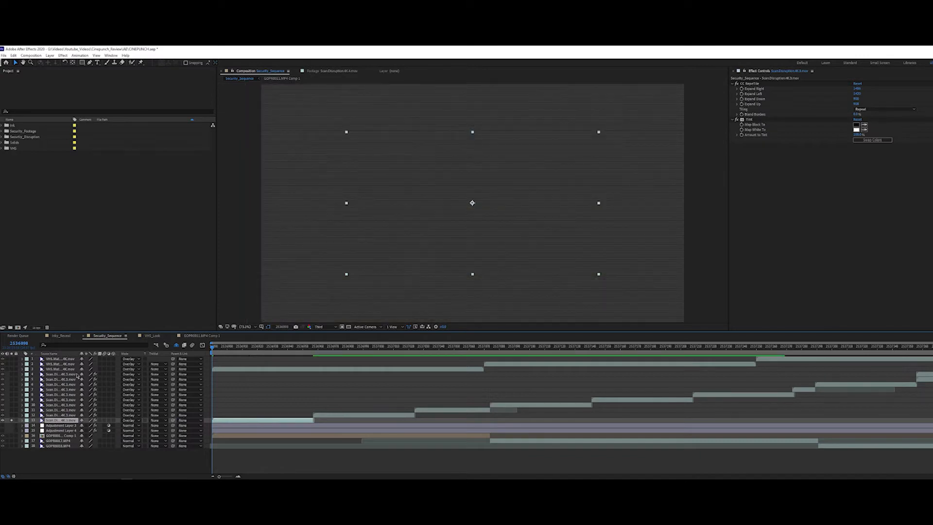
drag(241, 348, 212, 348)
Step: Switch CC RepeTile and Tint off on the first scan disruption clip, preview it, and re-enable both effects
click(736, 84)
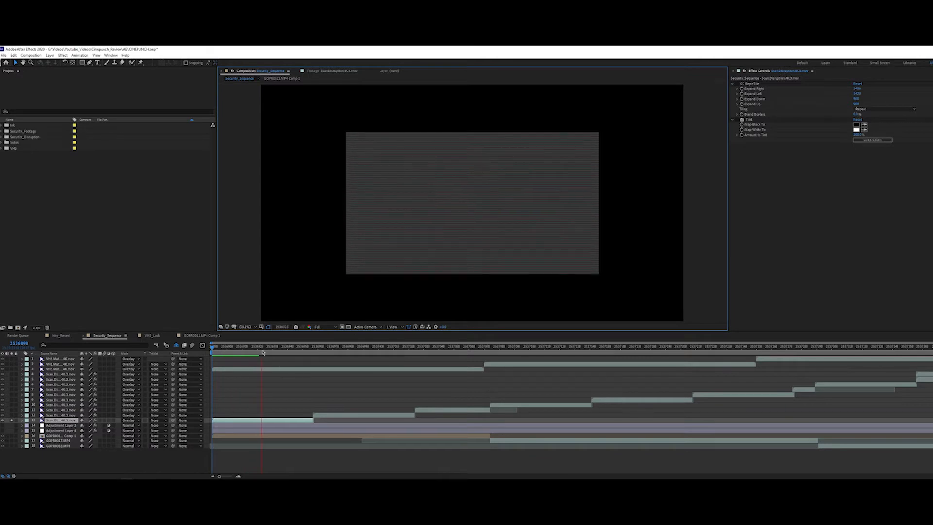
key(space)
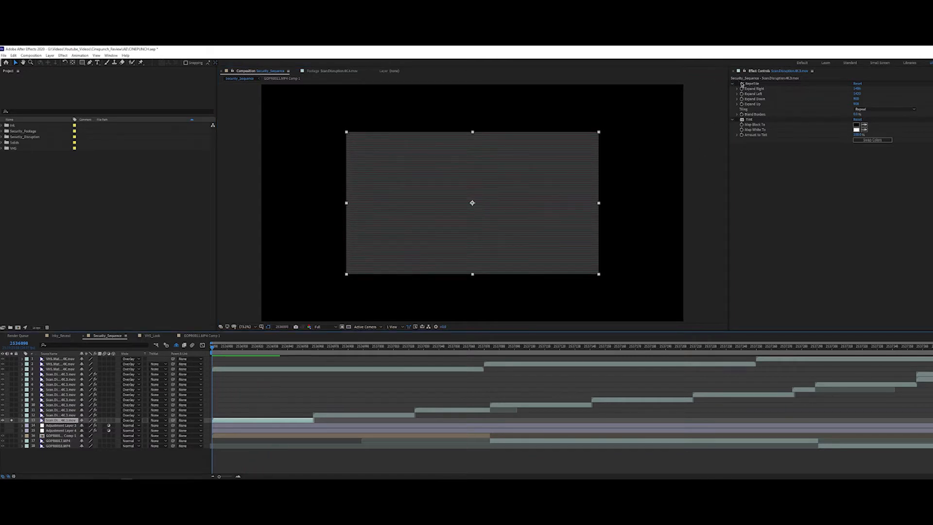
click(736, 83)
click(752, 83)
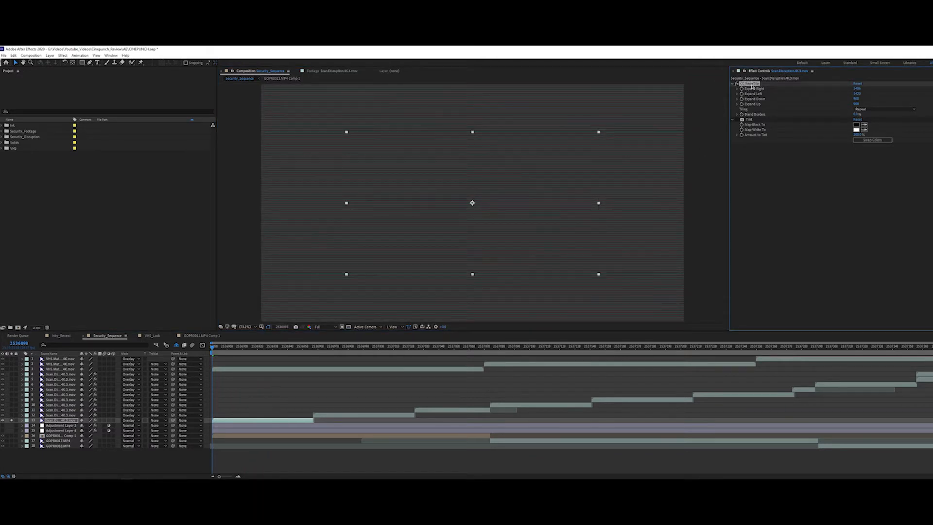
click(740, 120)
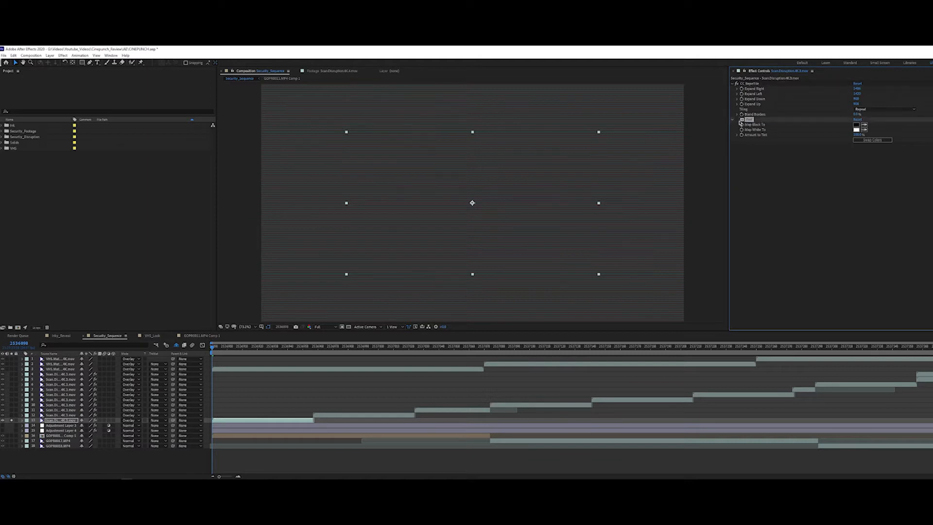
click(68, 421)
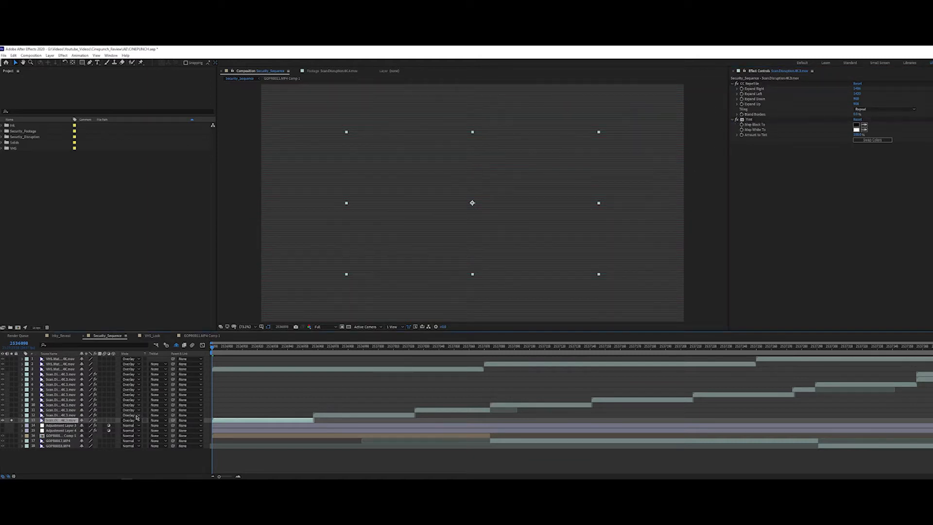
Step: Solo GOPR0011.MP4 Comp 1 together with the first scan disruption clip, preview the overlay, and unsolo both layers
click(11, 435)
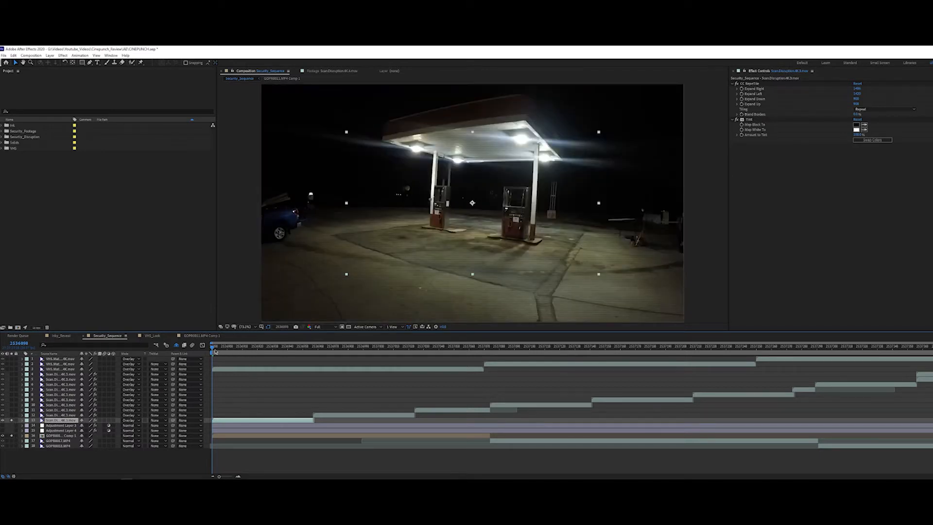
mouse_move(215, 350)
mouse_down()
mouse_move(320, 348)
mouse_move(212, 348)
mouse_up()
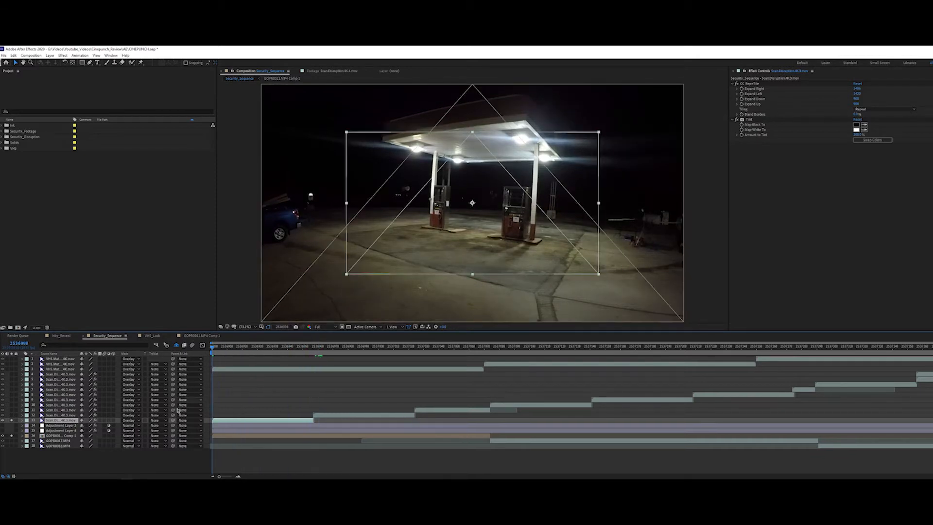
click(12, 435)
click(62, 415)
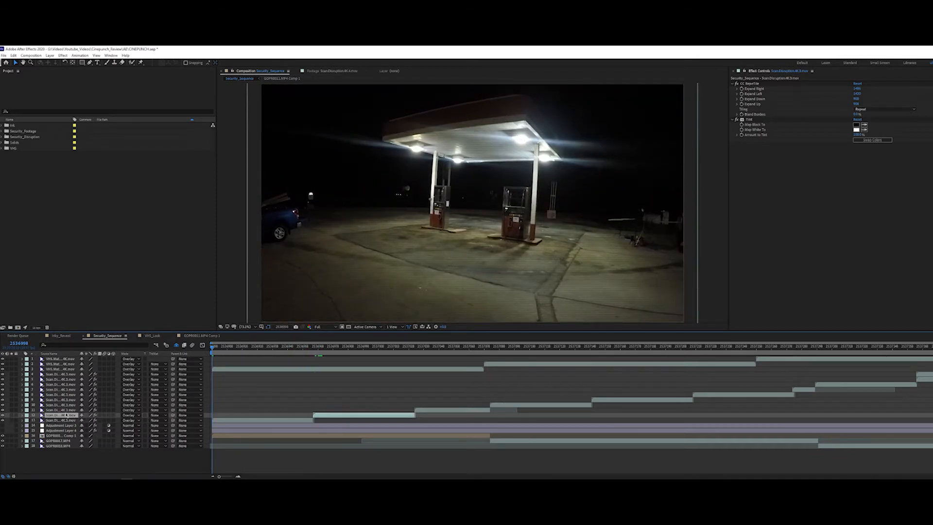
Step: Solo the first VHS matte clip in Security_Sequence, scrub through its noise texture, and unsolo it
click(57, 370)
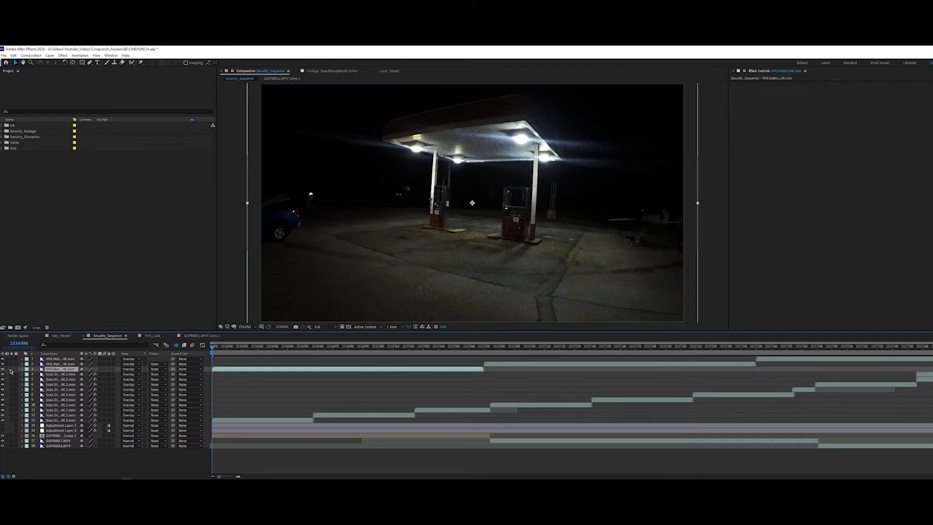
click(12, 369)
drag(216, 351, 469, 367)
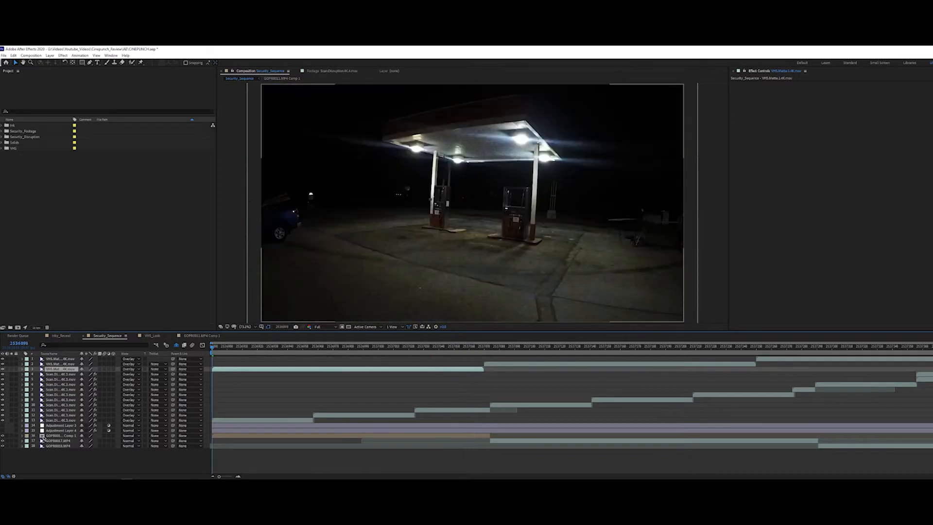
click(43, 452)
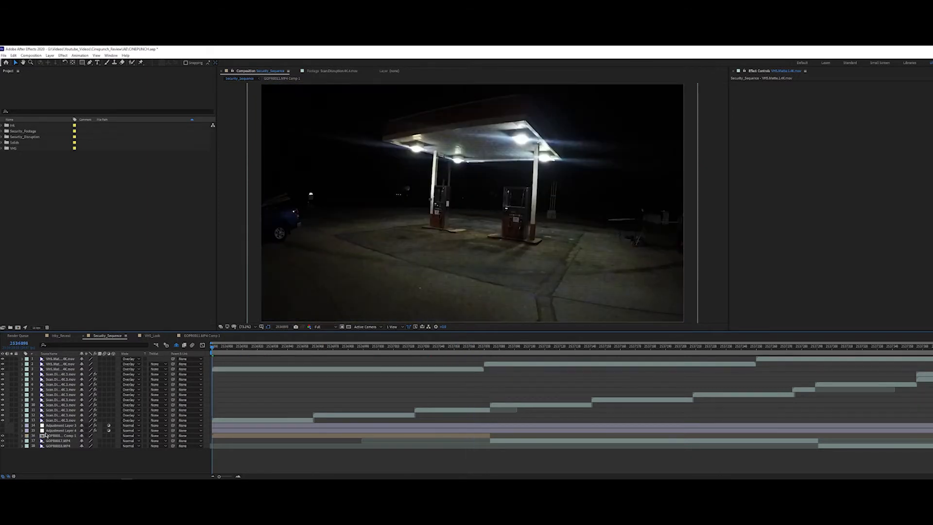
click(50, 363)
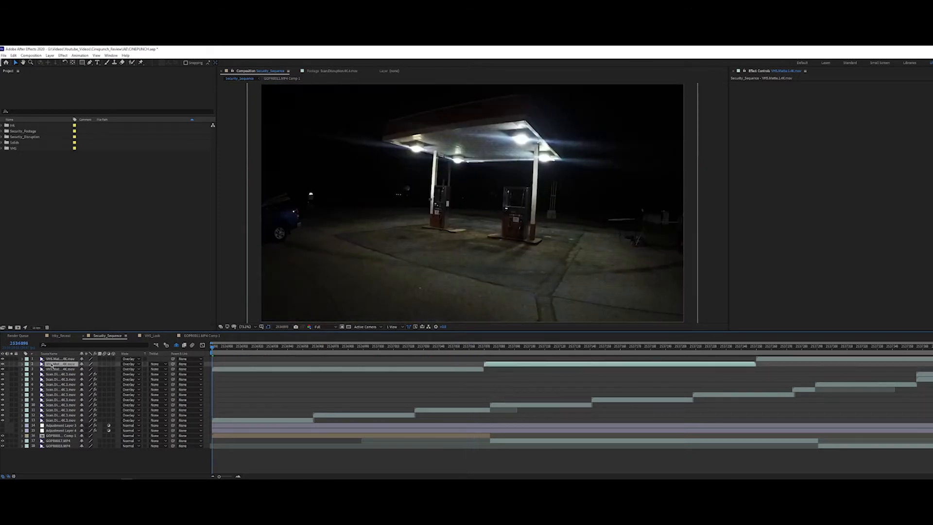
click(52, 369)
click(12, 369)
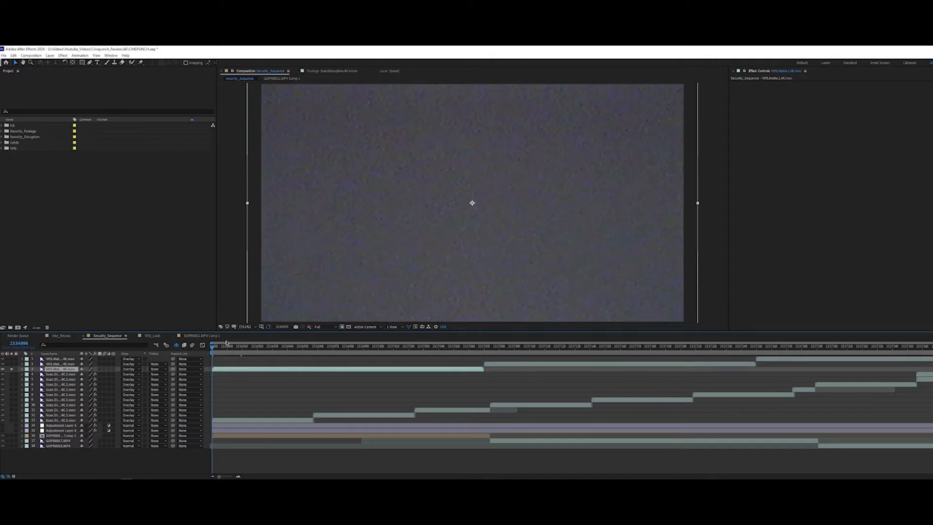
mouse_move(217, 349)
mouse_down()
mouse_move(406, 350)
mouse_move(211, 349)
mouse_up()
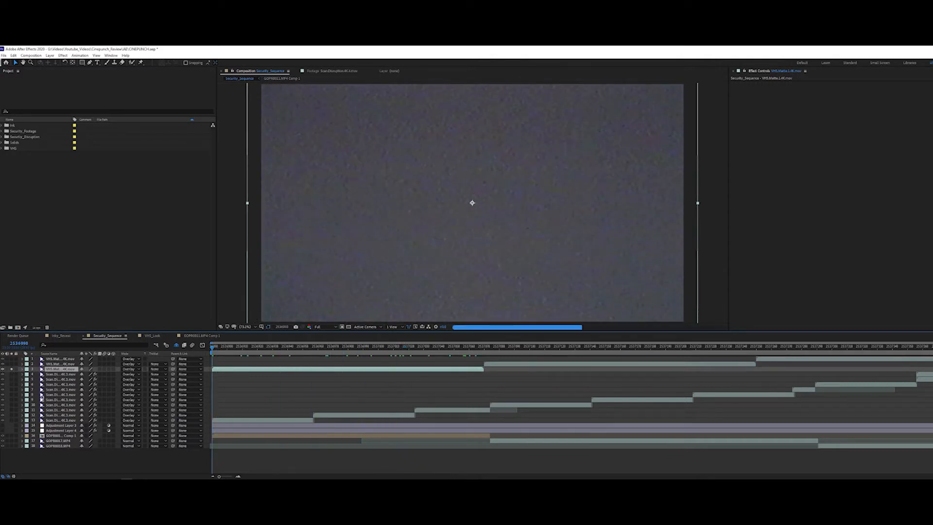
click(11, 370)
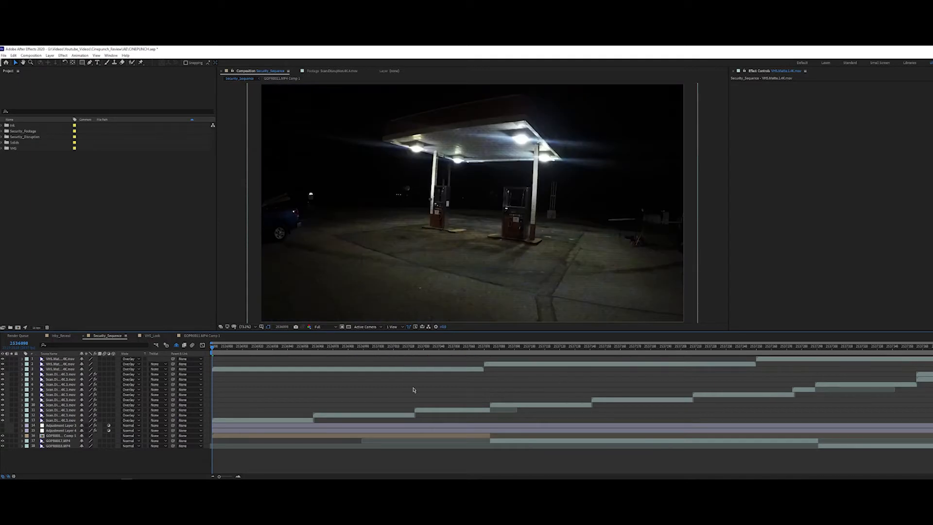
Step: Turn on the adjustment layer holding Hue/Saturation and Mosaic, and check its look as far as the store interior footage
click(44, 430)
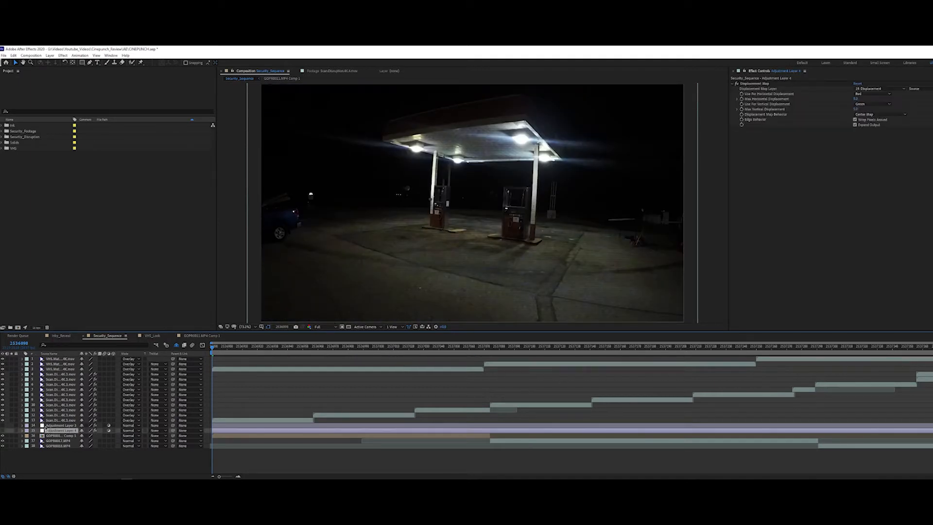
click(49, 425)
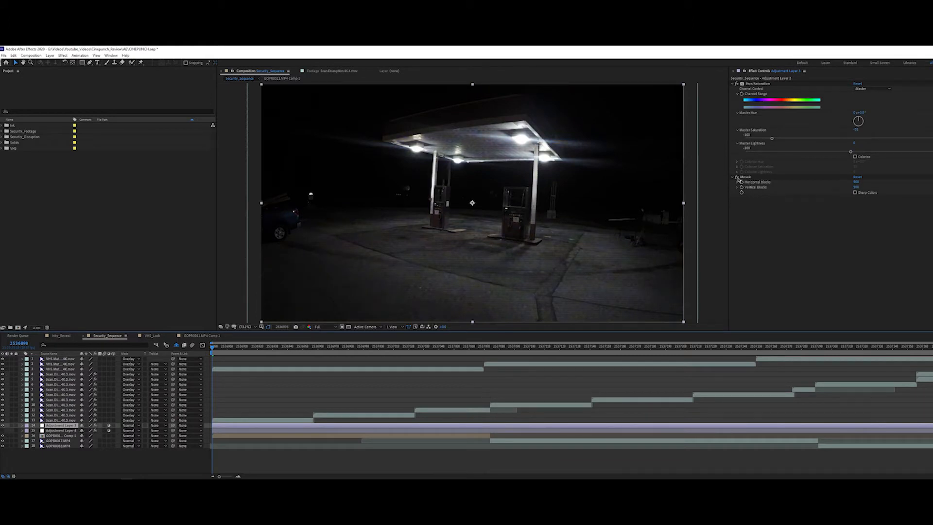
click(745, 177)
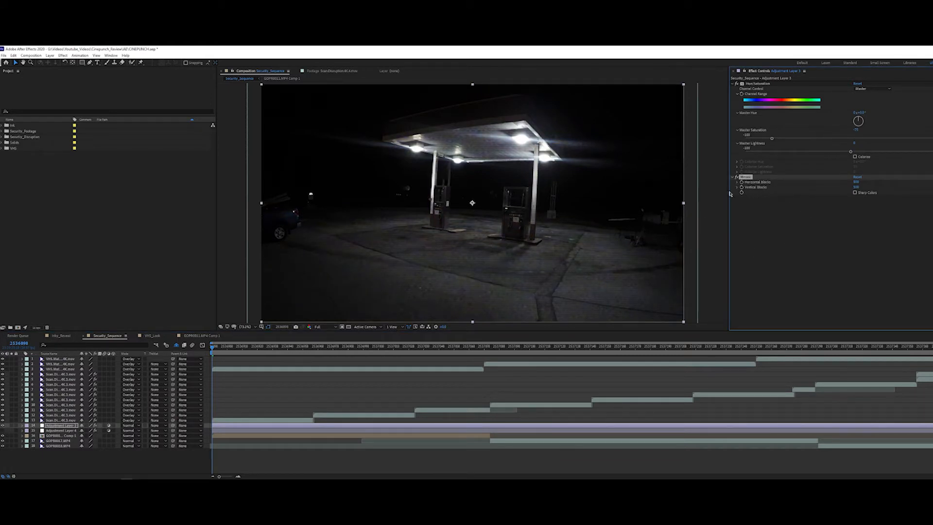
drag(234, 348, 575, 346)
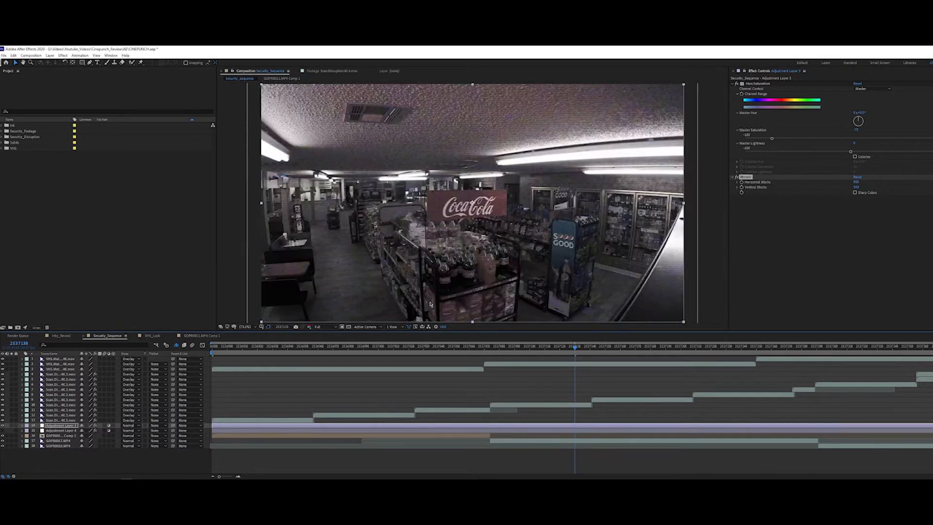
Step: Reveal the shy layers in Security_Sequence and open the Displacement composition used by the Displacement Map effect
click(51, 430)
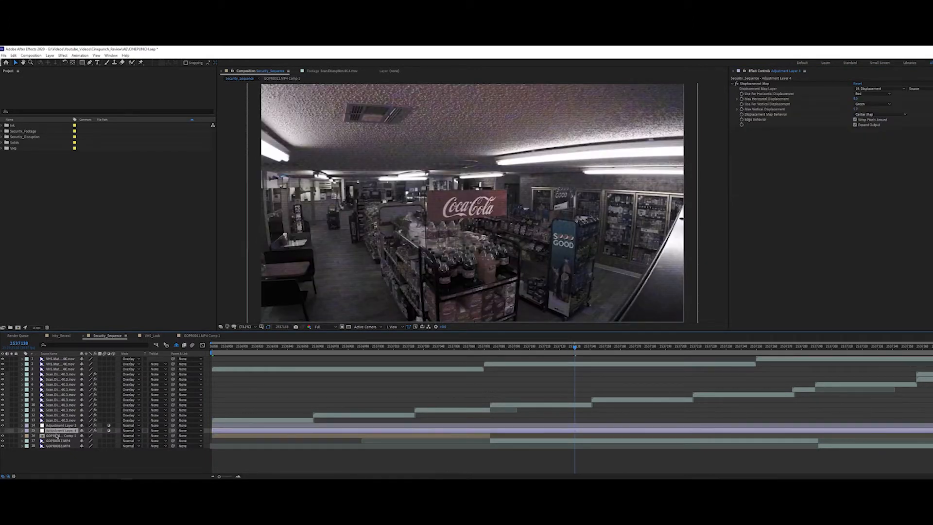
click(176, 345)
click(66, 460)
click(55, 452)
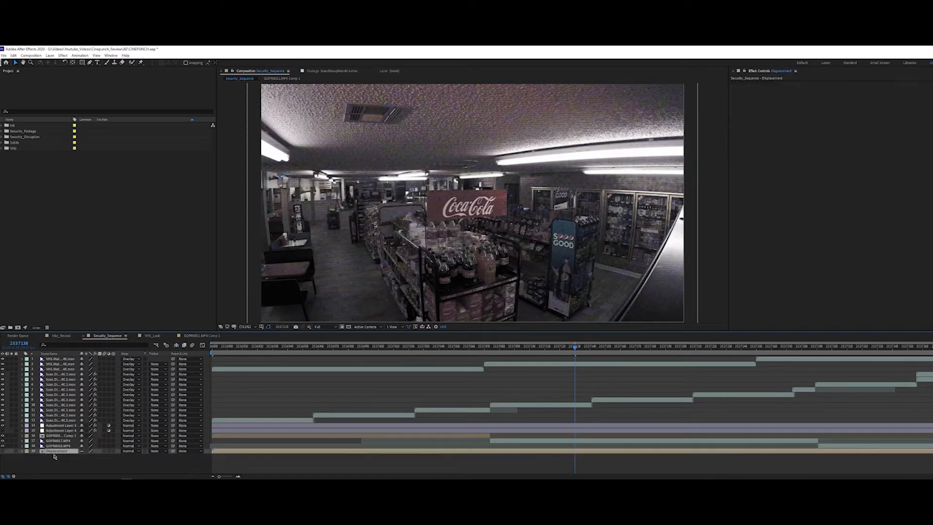
double_click(57, 451)
key(Home)
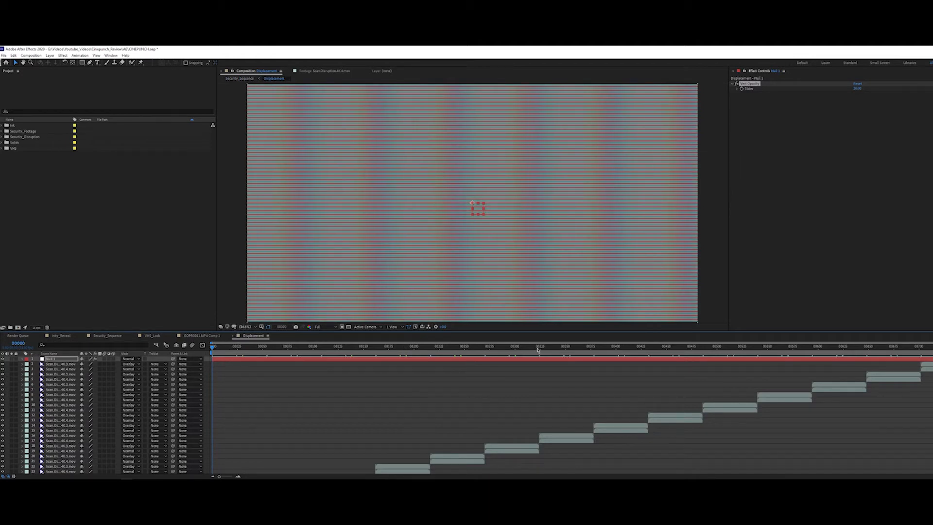
Step: Open the two stacked scan disruption clips at the start of Displacement in the layer viewer and preview each pattern
scroll(466, 414, down, 2)
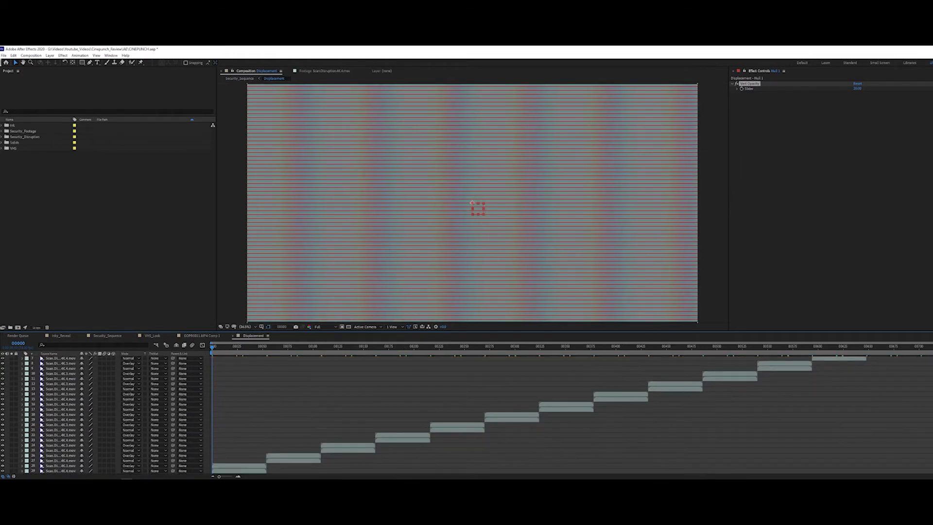
click(48, 471)
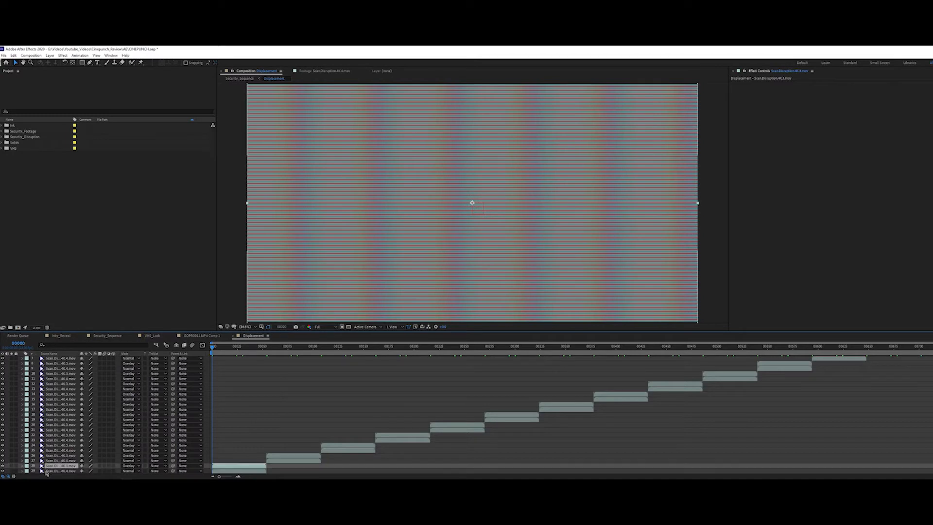
double_click(49, 471)
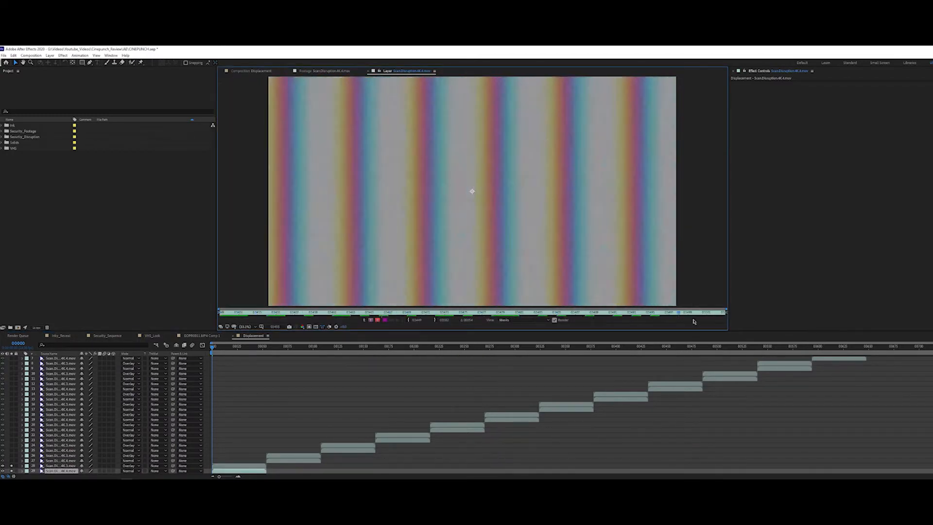
key(space)
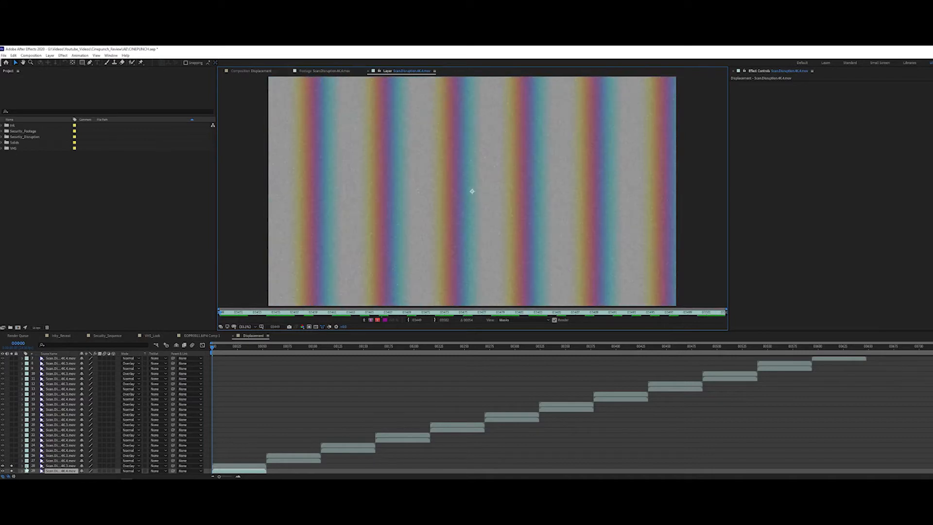
click(11, 471)
double_click(48, 468)
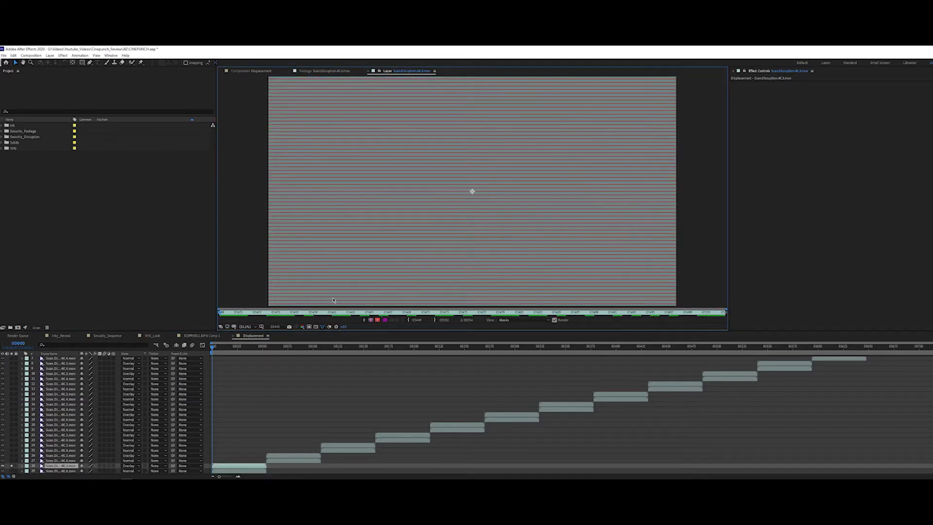
drag(231, 315, 158, 353)
click(11, 466)
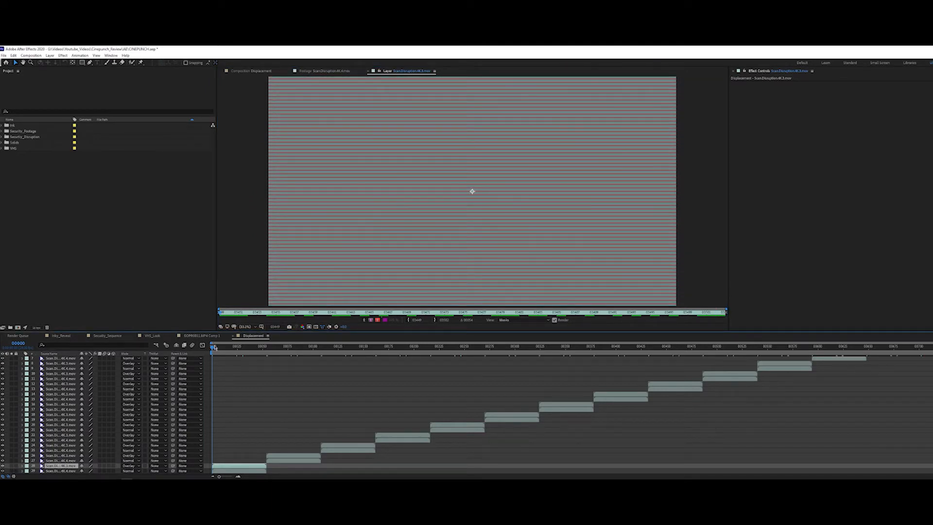
Step: Return to the Displacement composition view and look over its staggered stack of scan disruption clips
click(262, 71)
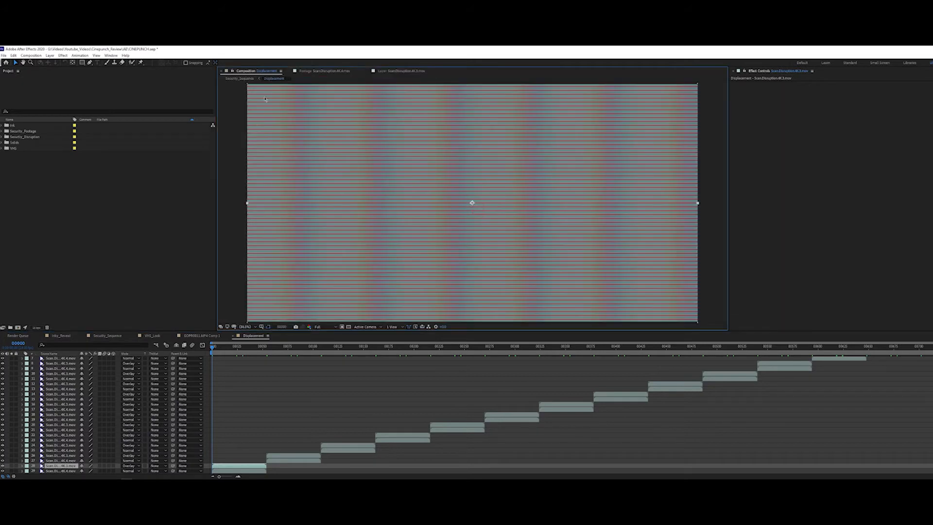
click(185, 381)
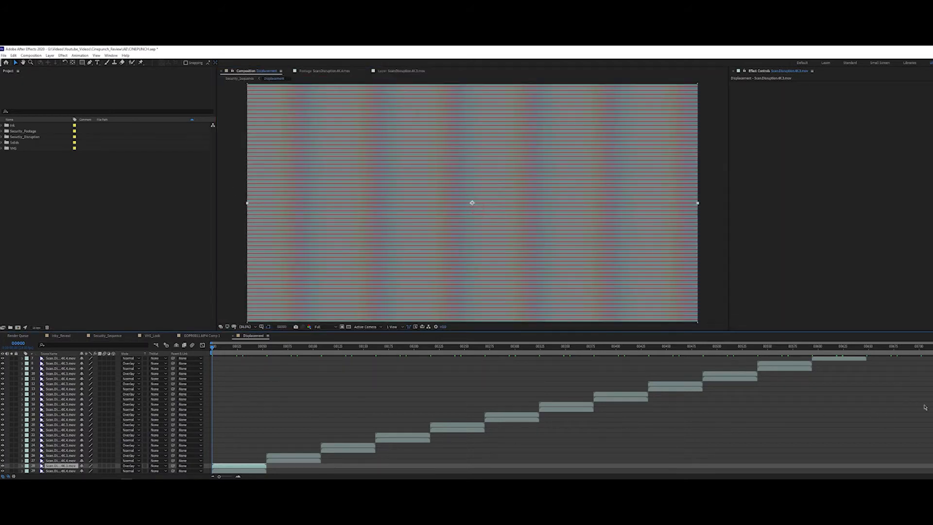
scroll(729, 414, up, 3)
scroll(729, 414, down, 3)
key(ctrl+alt+shift+y)
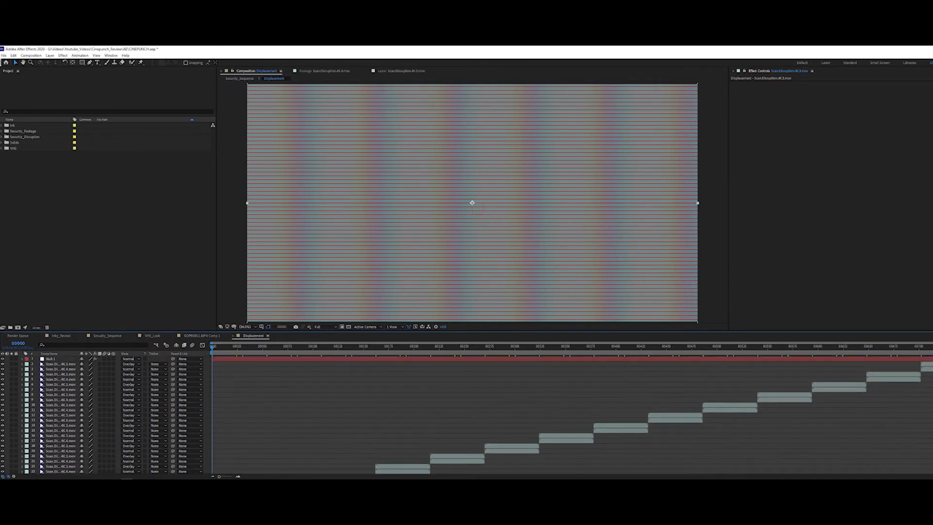
Step: Reveal the opacity expression on the third layer and examine the Vert Opacity slider on Null 1 that drives it
click(60, 369)
key(t)
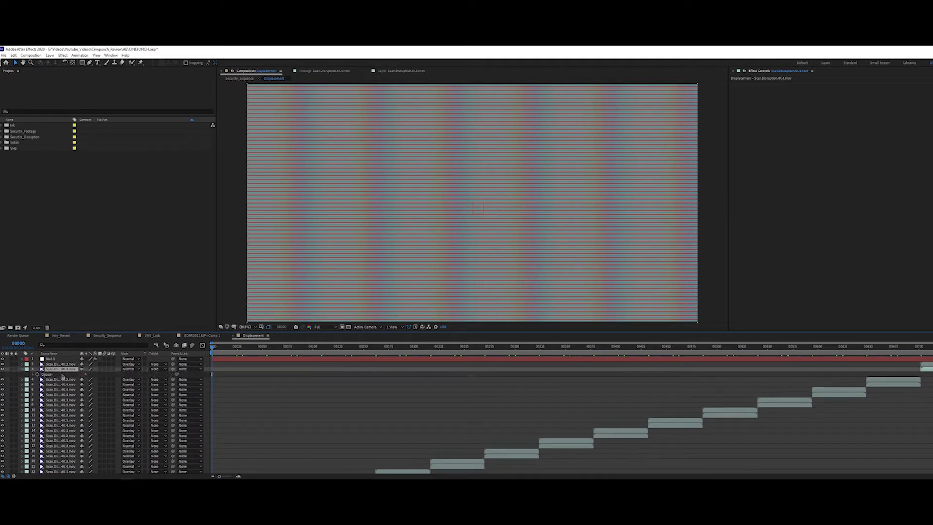
click(33, 375)
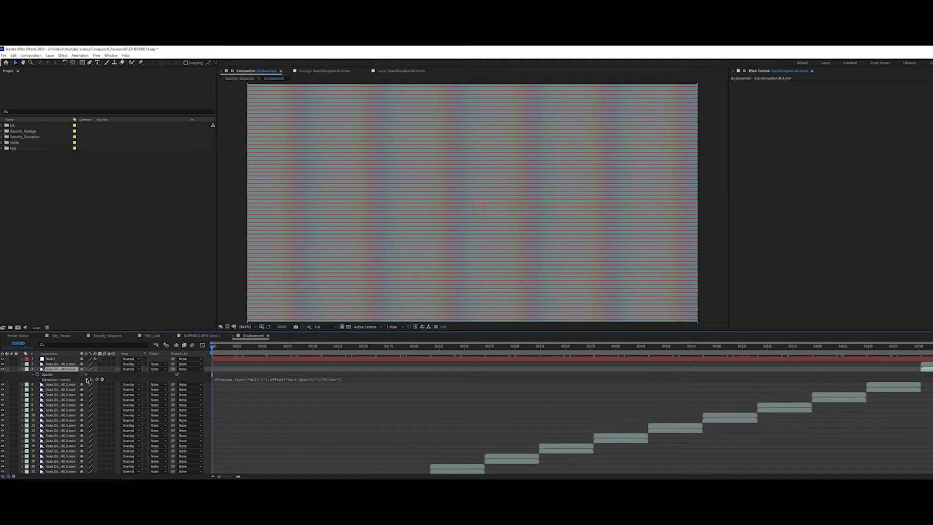
click(56, 358)
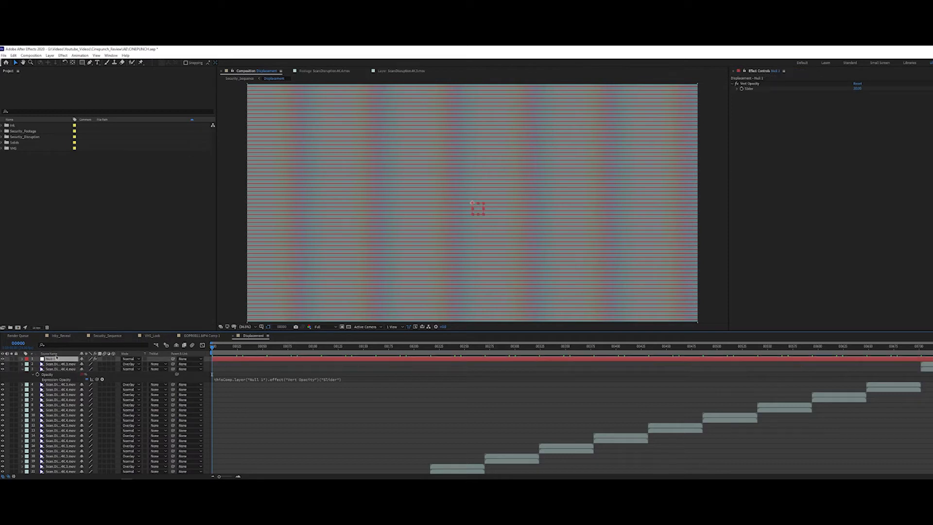
click(749, 84)
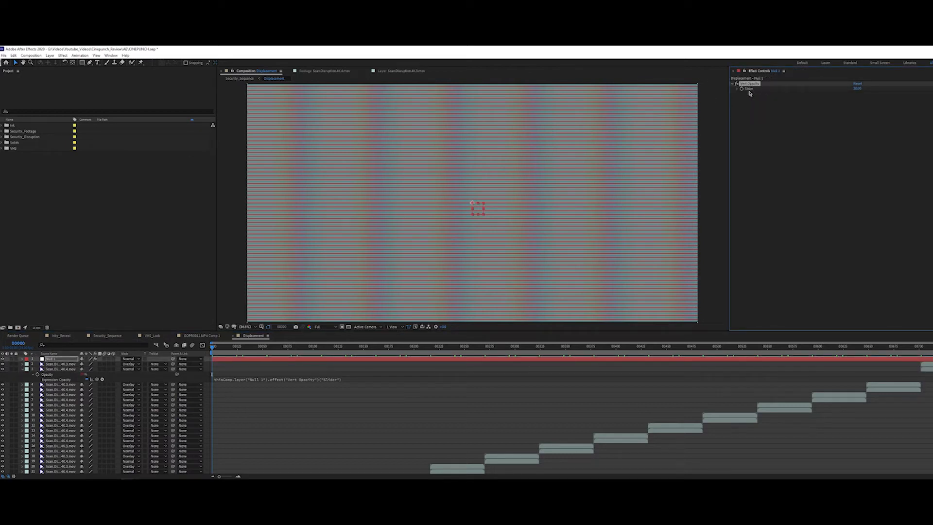
Step: Try other Vert Opacity slider values on Null 1, set the slider to 20, and scrub through the Displacement composition
drag(857, 89, 819, 96)
click(857, 88)
text(20)
key(Return)
drag(384, 345, 379, 373)
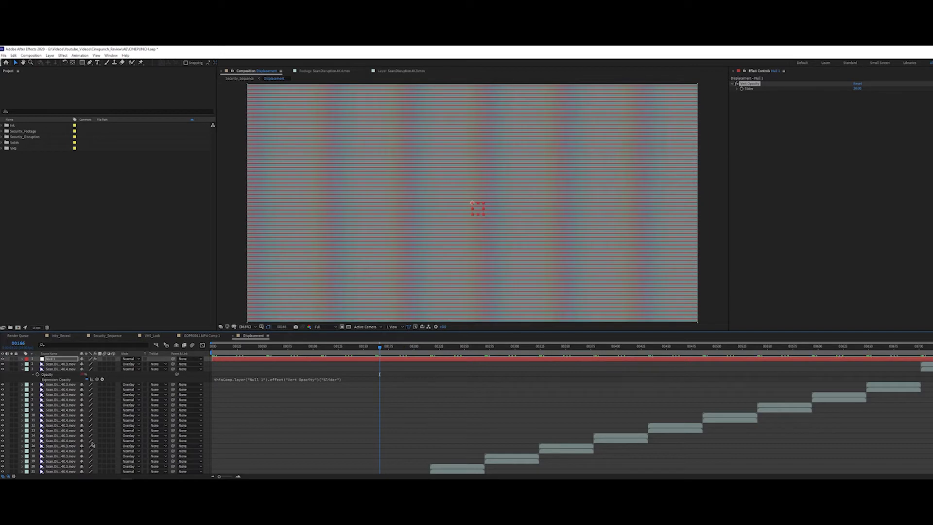
click(758, 86)
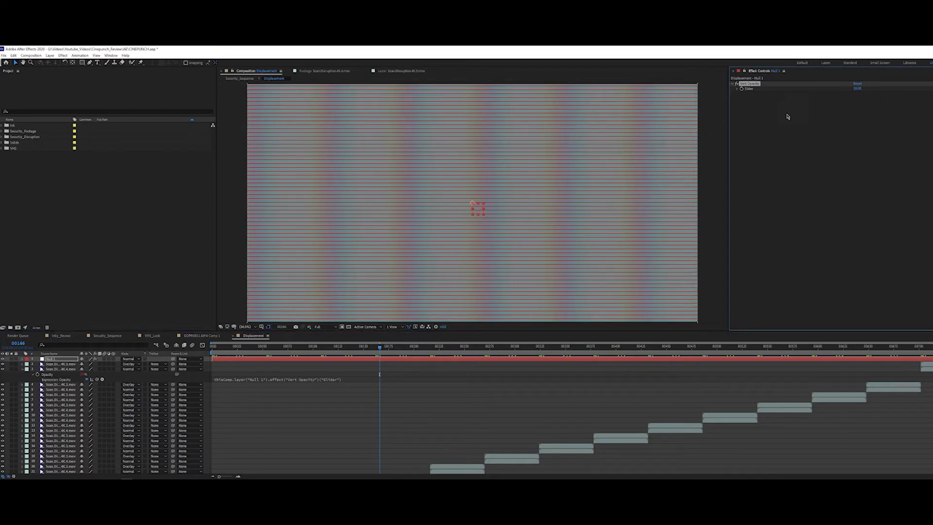
Step: Collapse the expression layer, return to Security_Sequence, and inspect the Displacement Map settings on its lower adjustment layer
click(22, 369)
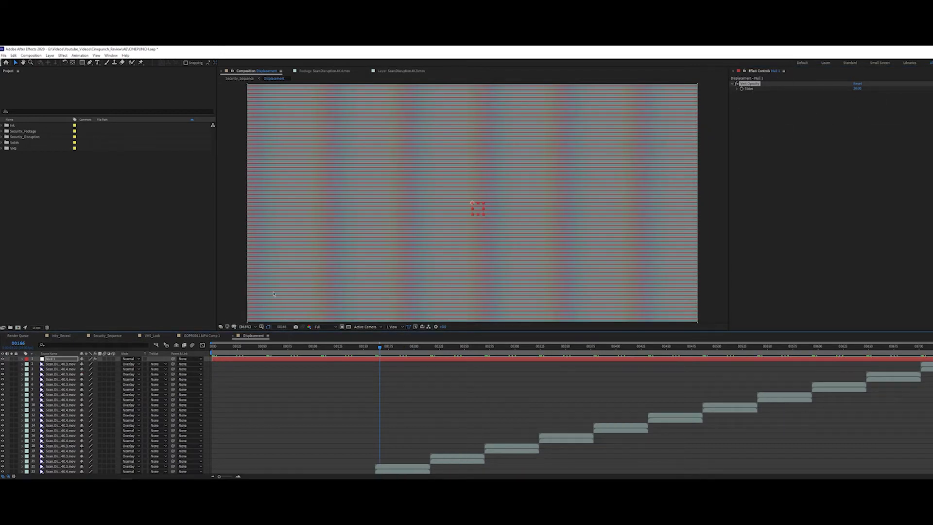
click(236, 79)
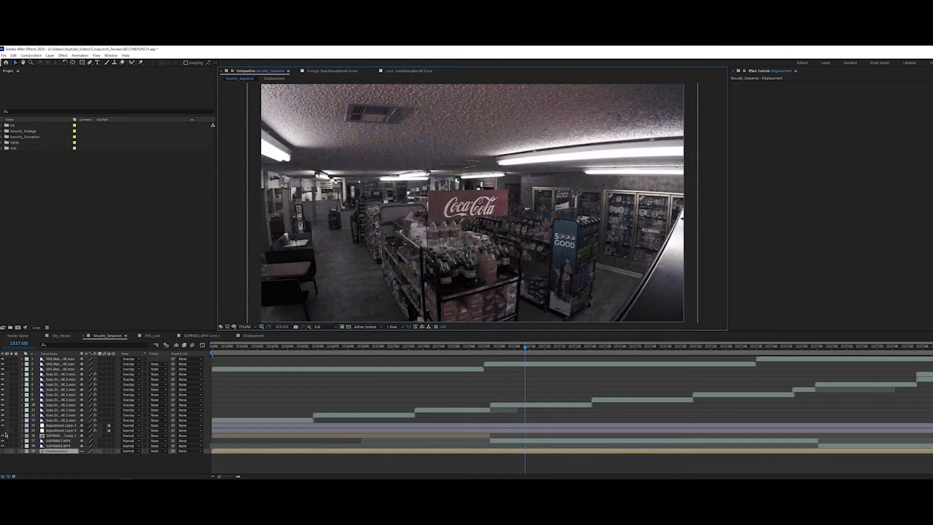
click(51, 431)
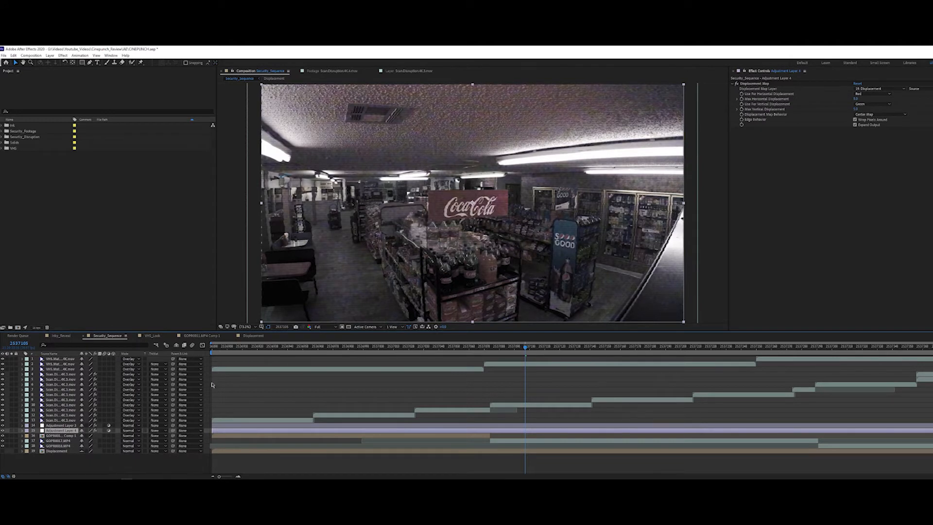
Step: Set the preview resolution to Third and preview Security_Sequence from its start through the gas station and store shots
key(Home)
click(318, 327)
click(323, 359)
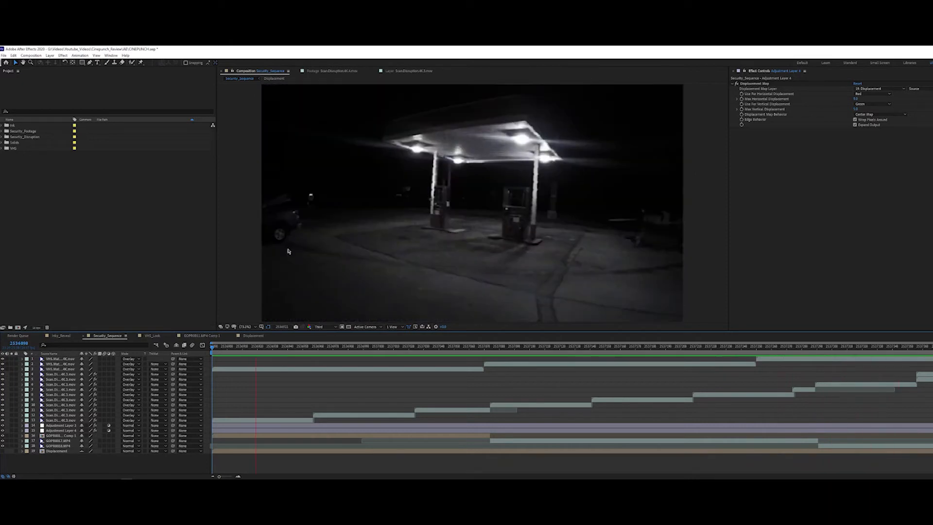
drag(330, 346, 476, 373)
key(space)
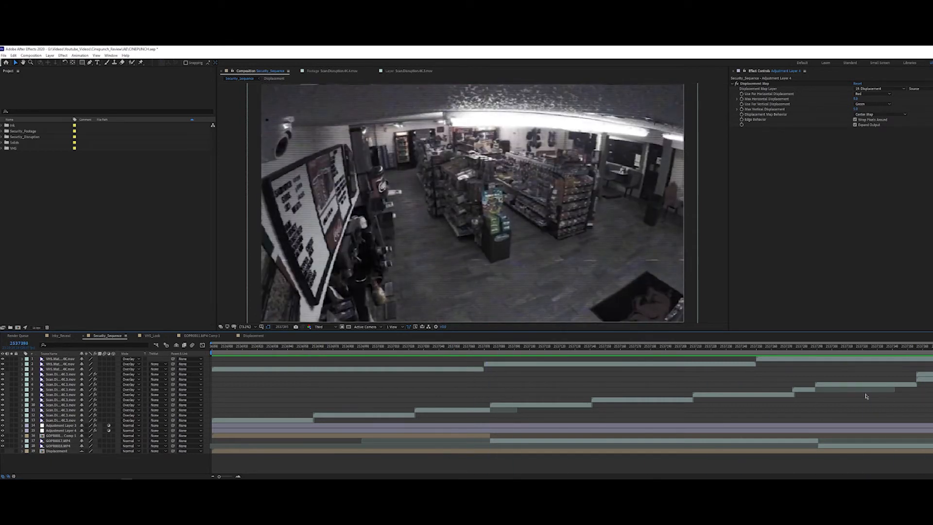
drag(866, 396, 897, 389)
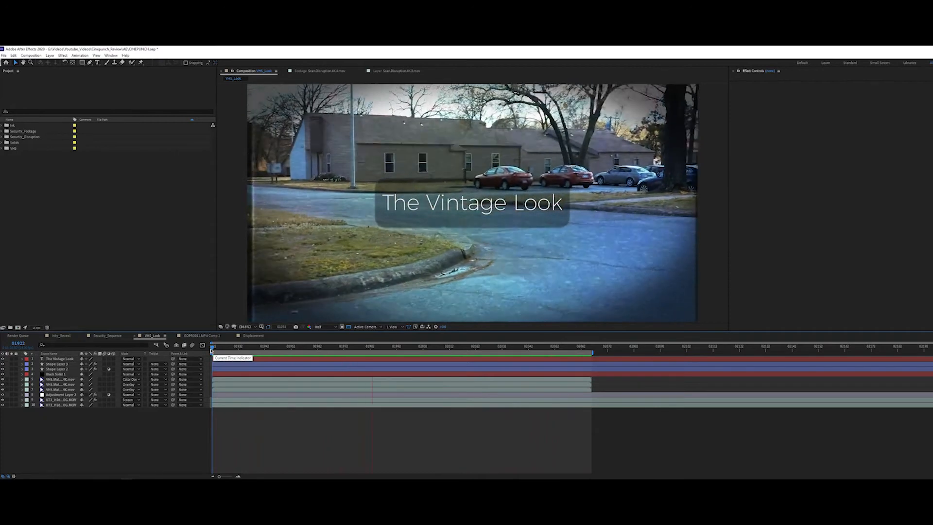
Step: Play back the VHS_Look composition with its title and stop the preview
click(190, 369)
click(146, 427)
key(space)
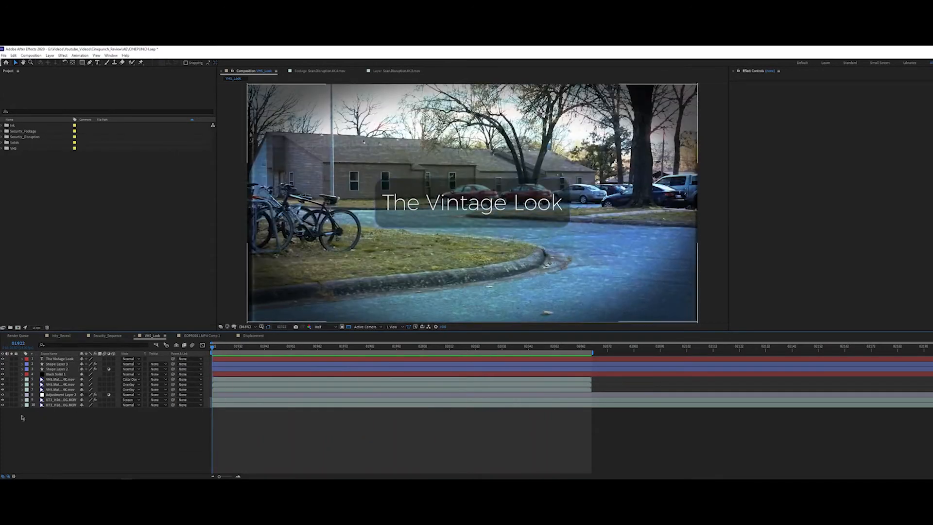
Step: Solo the bottom XT3 footage layer in VHS_Look and preview the ungraded clip
click(49, 406)
click(11, 405)
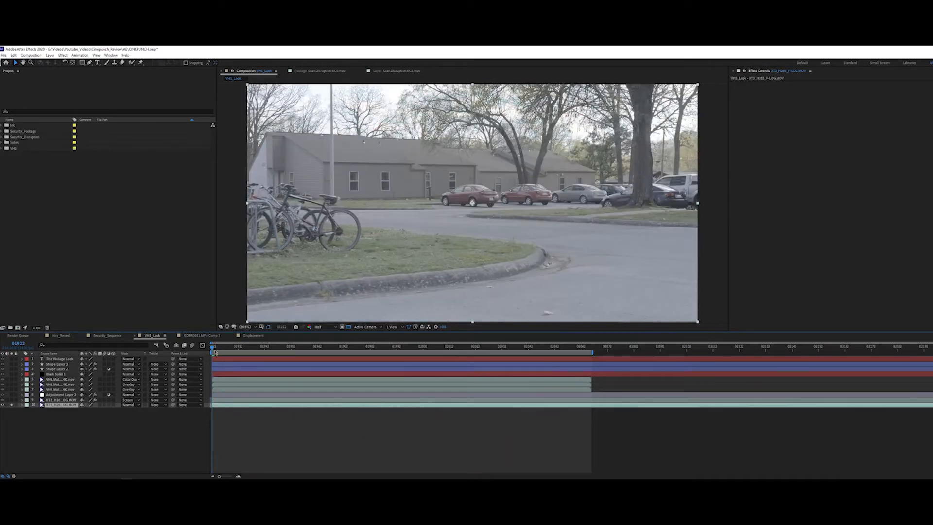
drag(215, 350, 121, 417)
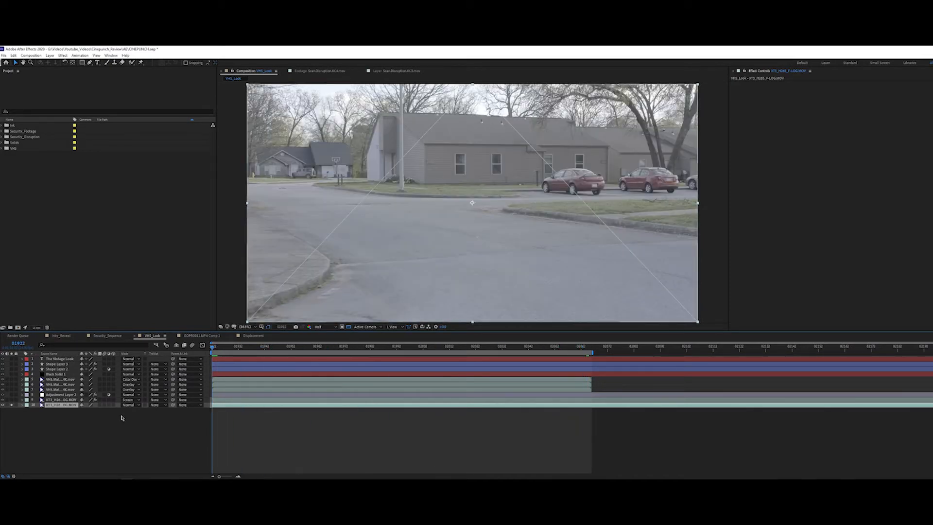
key(space)
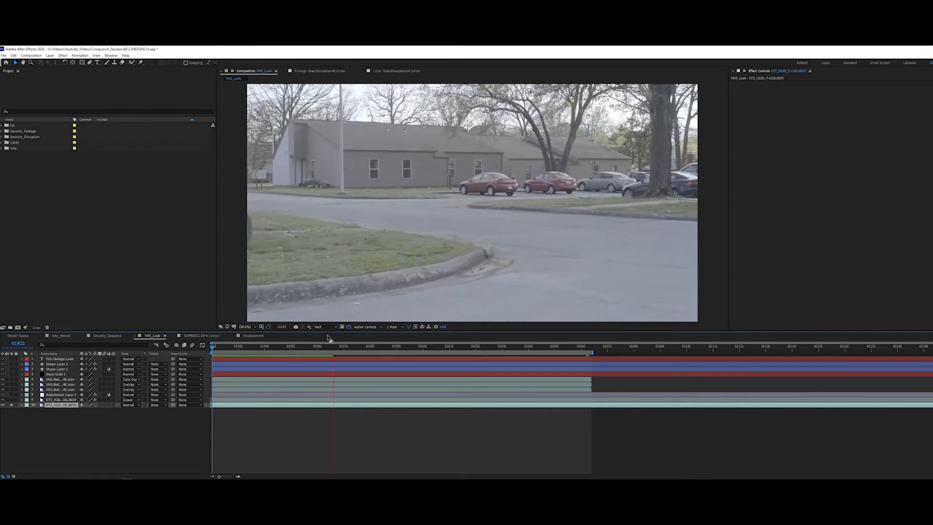
key(space)
drag(293, 357, 201, 372)
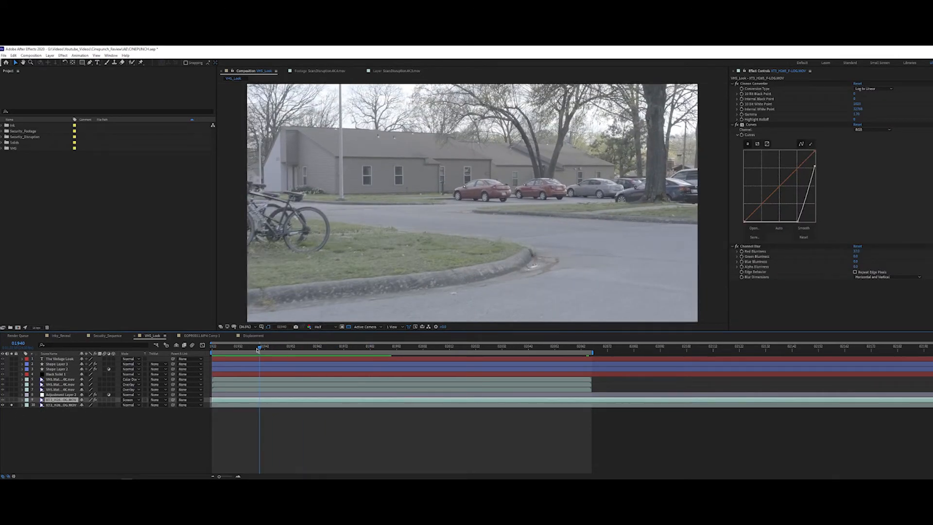
Step: Solo the Screen-blended duplicate of the footage together with the original and preview them from the start
drag(257, 349, 204, 397)
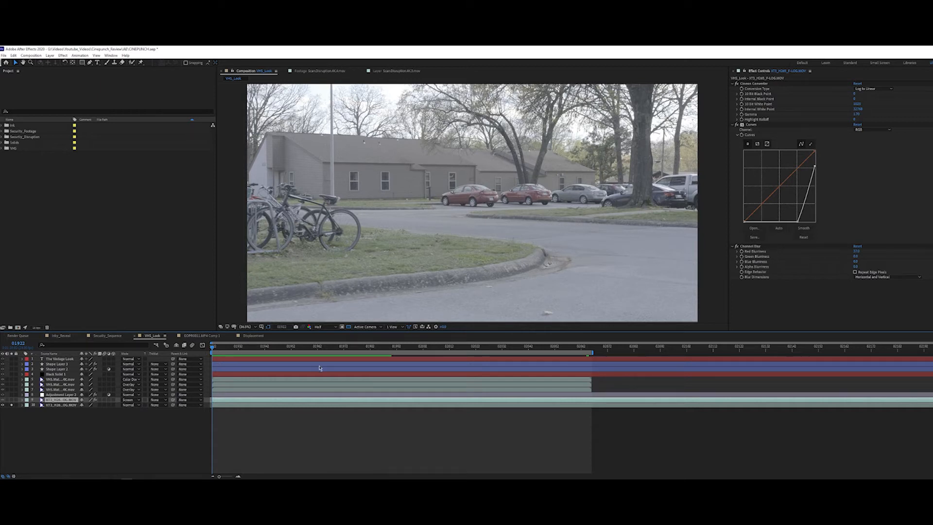
click(222, 348)
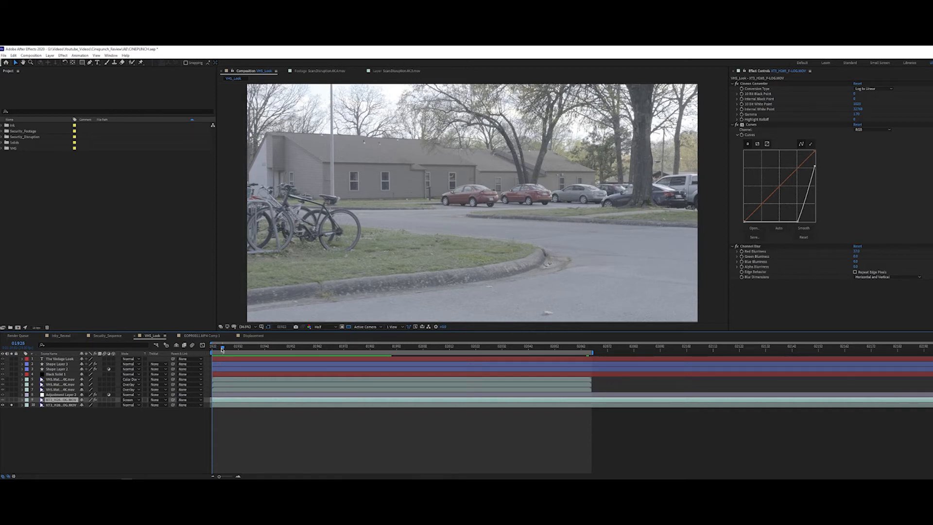
click(12, 400)
key(space)
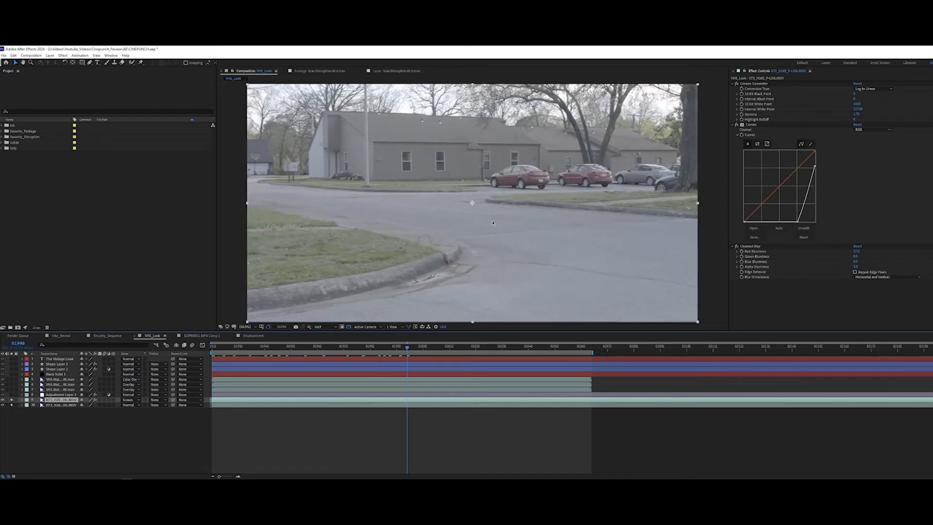
drag(443, 327, 443, 328)
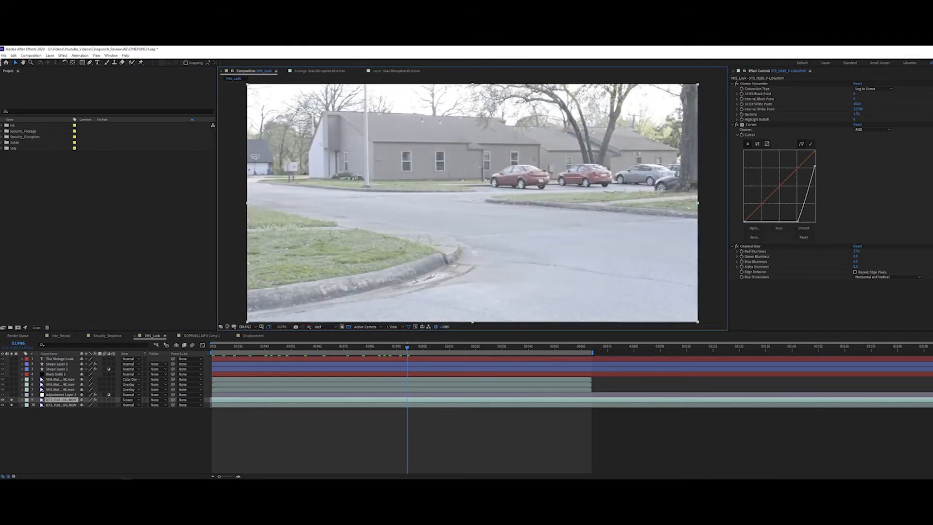
click(429, 327)
double_click(468, 315)
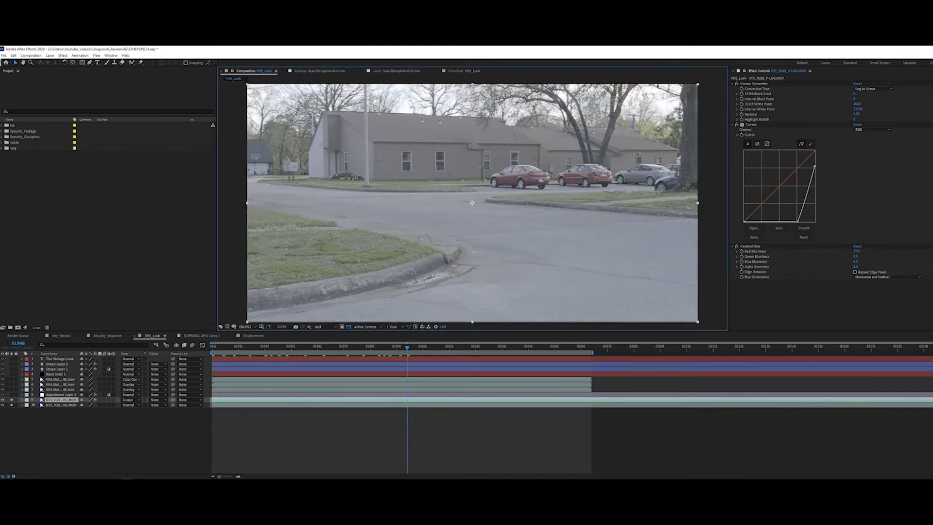
Step: Magnify the tree branches in the composition to examine the edge effect of the Channel Blur, and fit the whole frame again
scroll(665, 93, up, 4)
scroll(672, 100, down, 1)
drag(673, 100, 593, 161)
scroll(632, 98, up, 1)
drag(632, 97, 488, 270)
drag(616, 117, 490, 266)
drag(598, 145, 493, 295)
drag(602, 114, 516, 271)
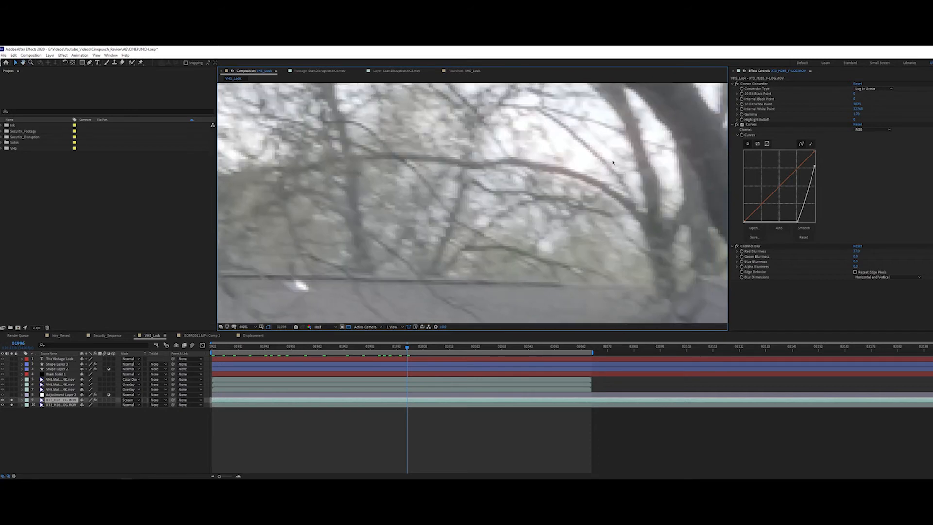
drag(612, 162, 491, 229)
key(v)
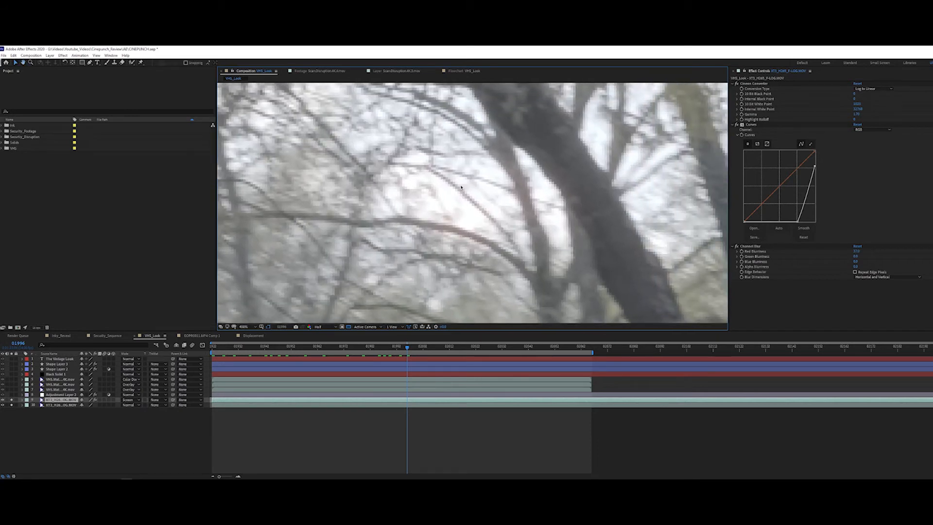
click(248, 326)
click(250, 416)
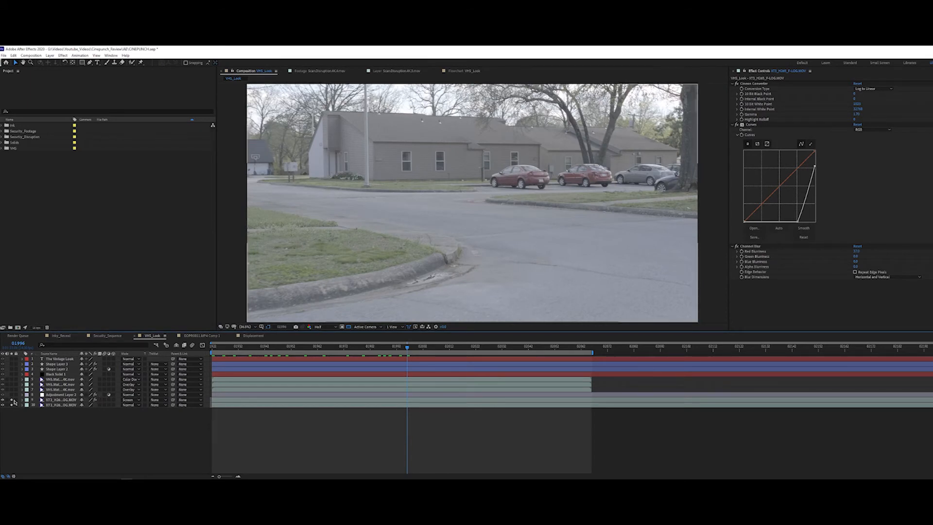
Step: Solo the Apply Color LUT adjustment layer above the two footage layers and compare the image with and without it
drag(12, 399, 13, 406)
click(47, 395)
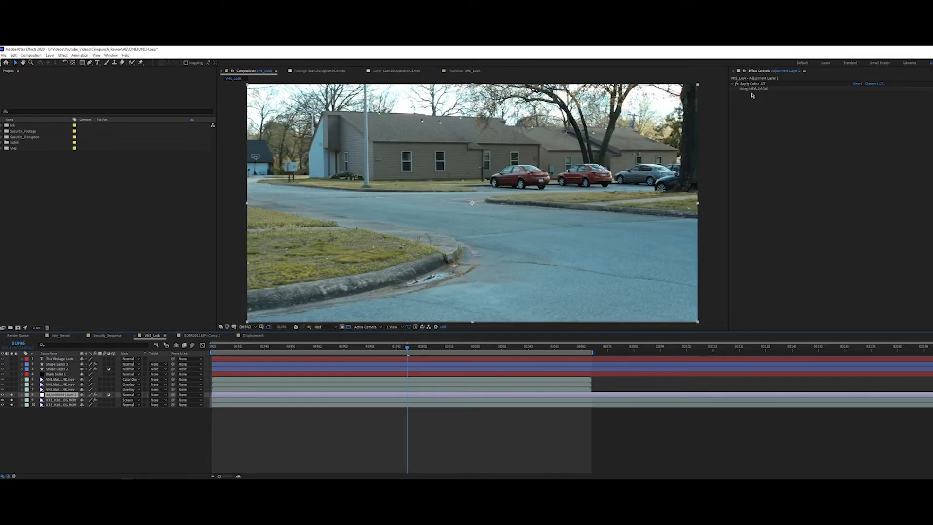
click(10, 394)
click(11, 395)
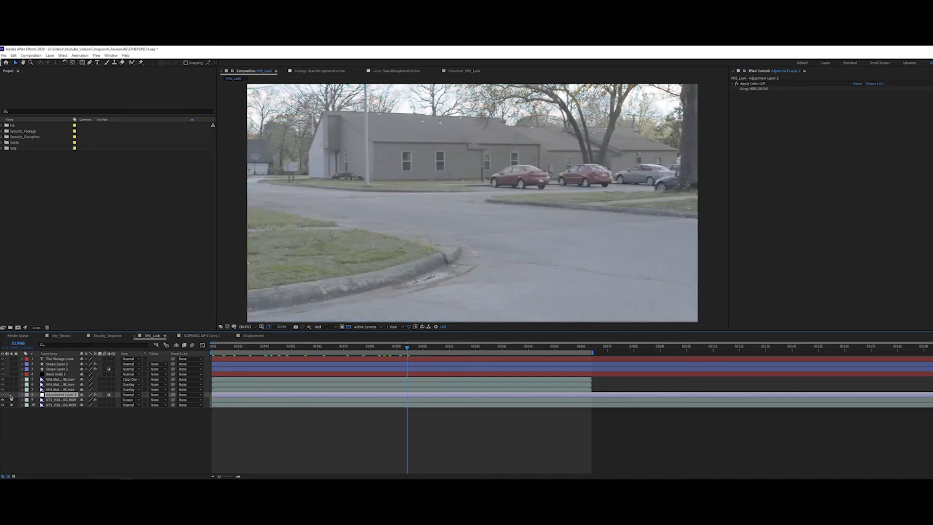
click(11, 395)
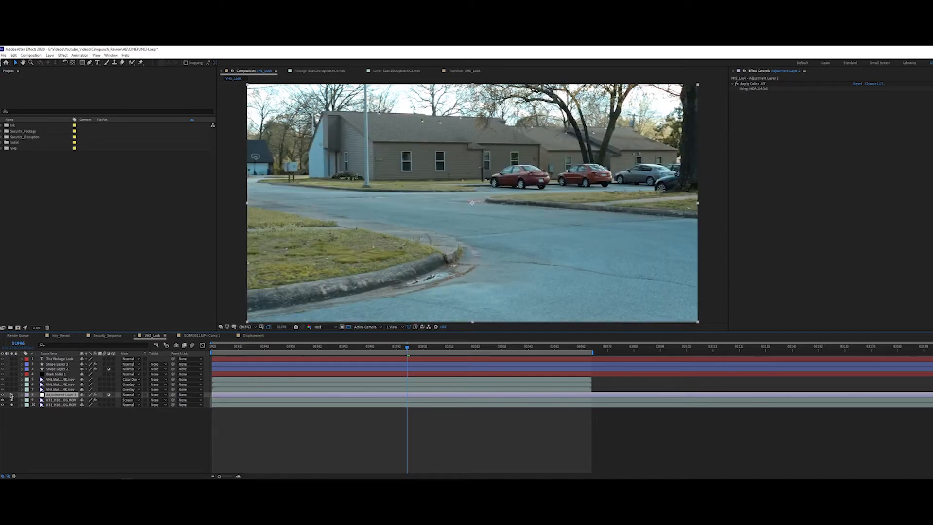
click(10, 395)
click(11, 396)
click(12, 395)
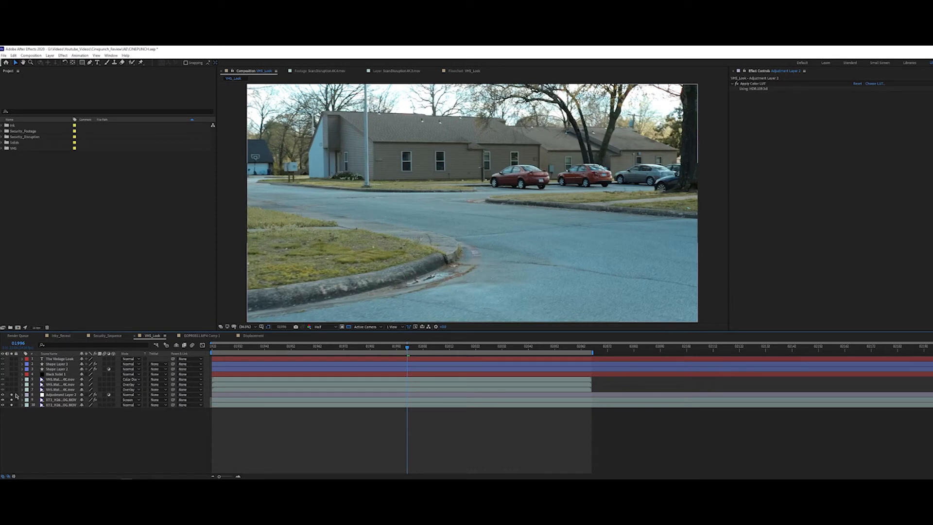
click(12, 395)
click(12, 395)
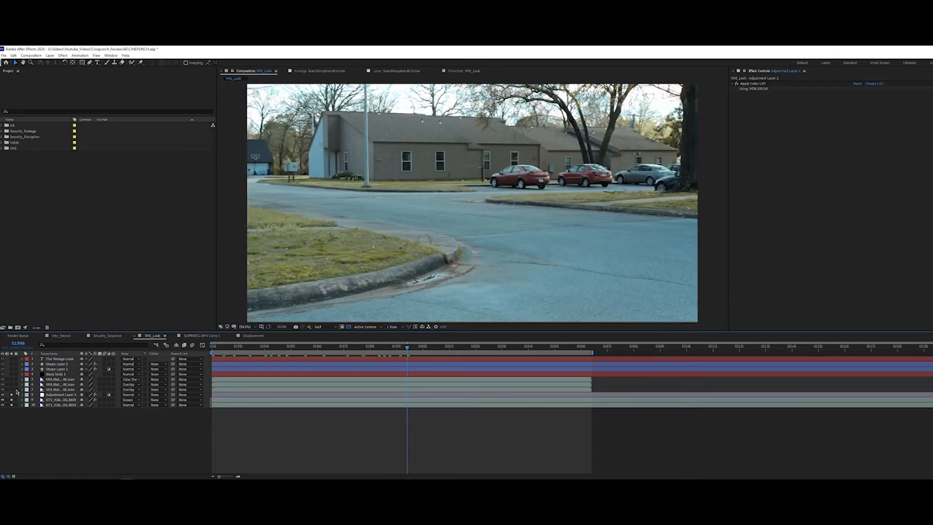
Step: Open the lowest VHS matte clip in the layer viewer, preview its pattern, and return to the VHS_Look composition view
click(55, 390)
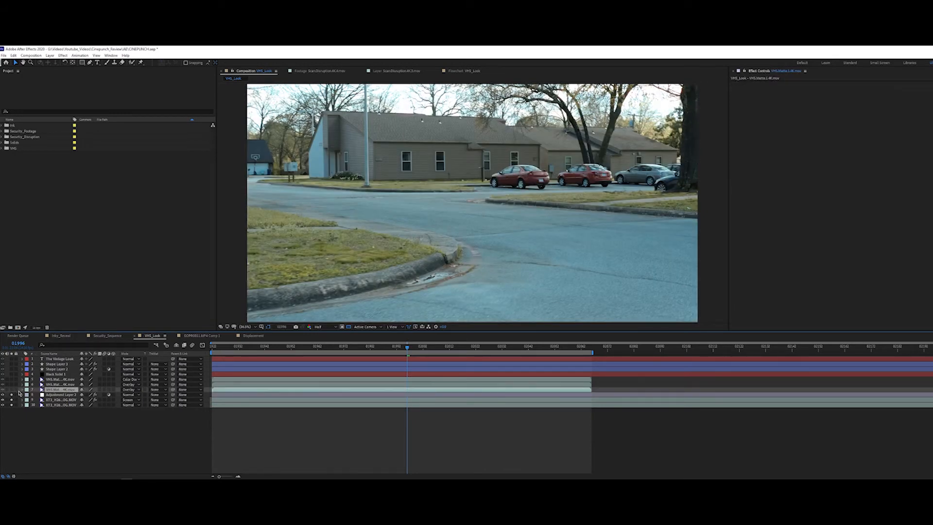
double_click(55, 390)
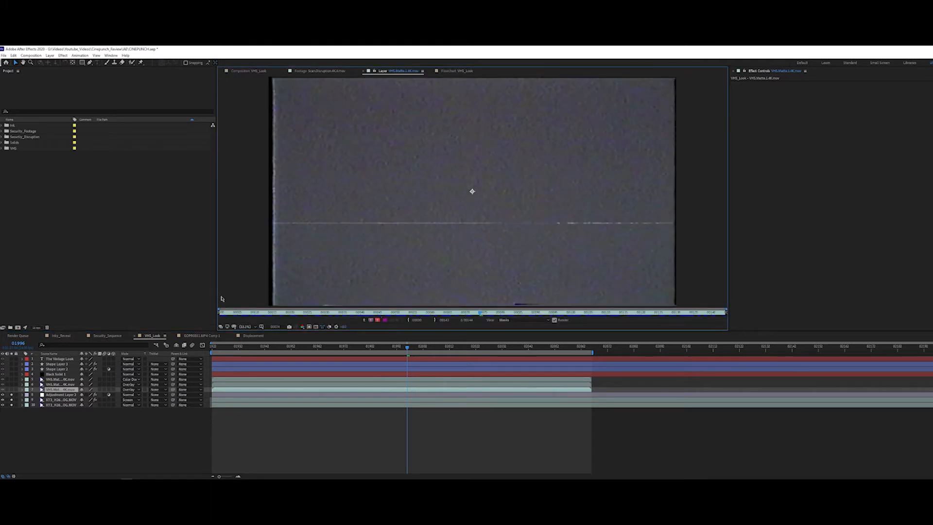
drag(503, 314, 206, 321)
key(space)
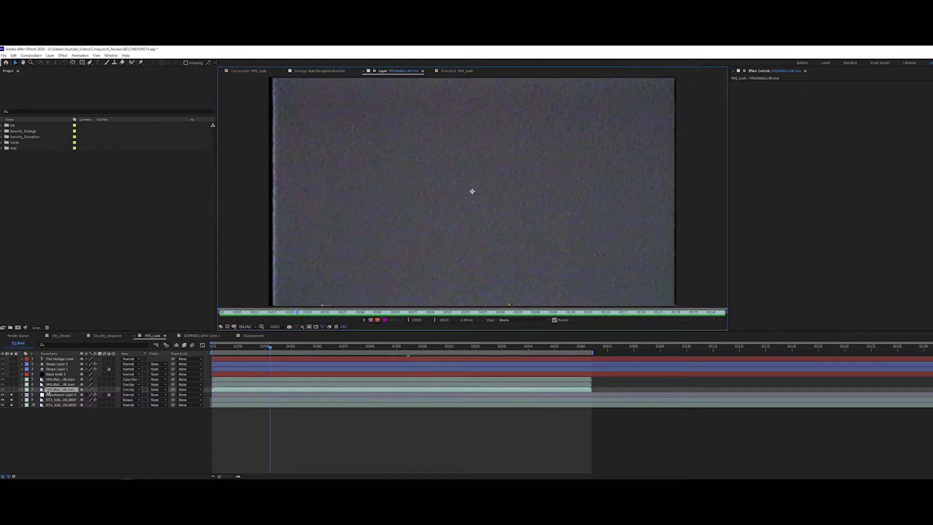
click(265, 71)
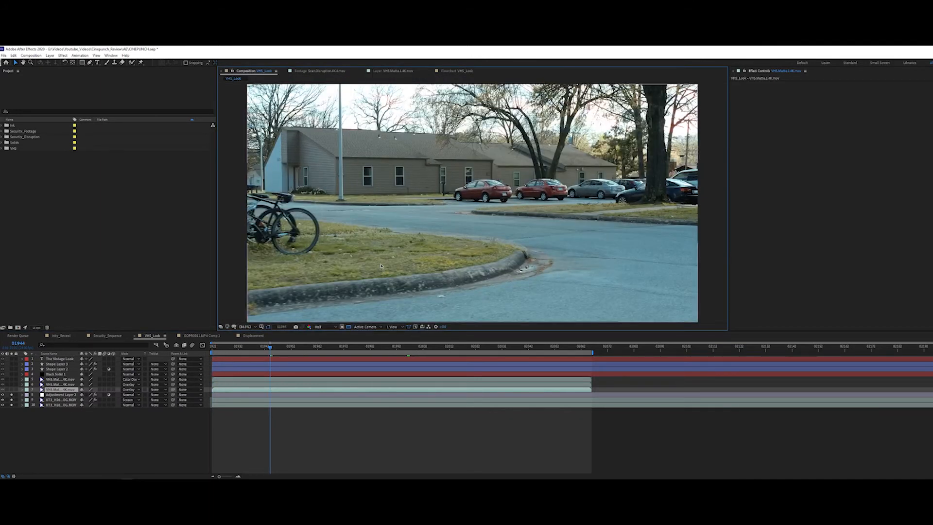
Step: Solo the lowest VHS matte clip, check its opacity, and scrub through the composition with the overlay
click(11, 389)
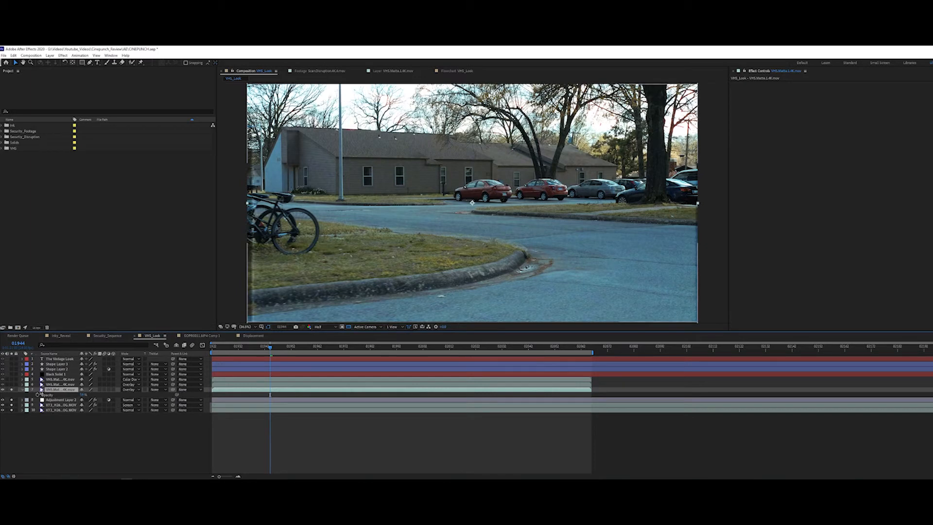
click(23, 390)
drag(269, 348, 555, 351)
Step: Solo the middle VHS matte clip, open it in the layer viewer, and preview its static pattern from the start
click(47, 385)
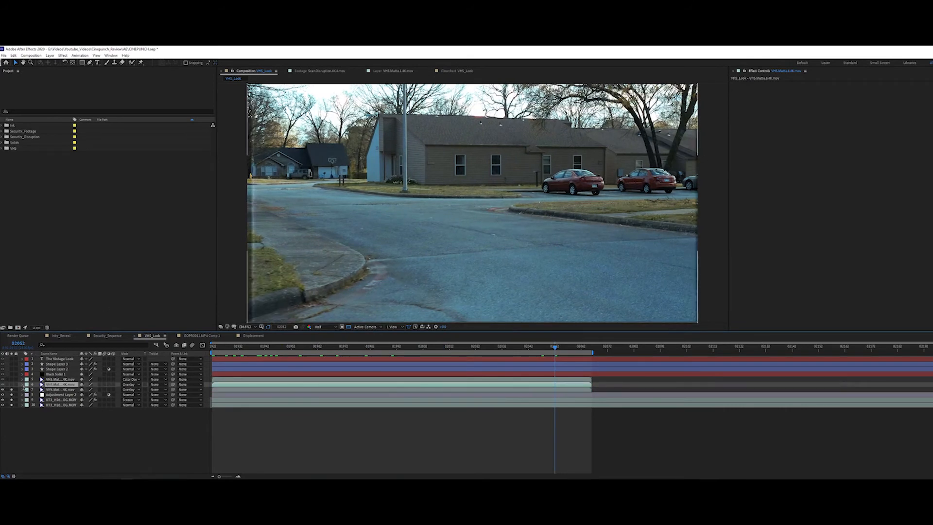
click(12, 384)
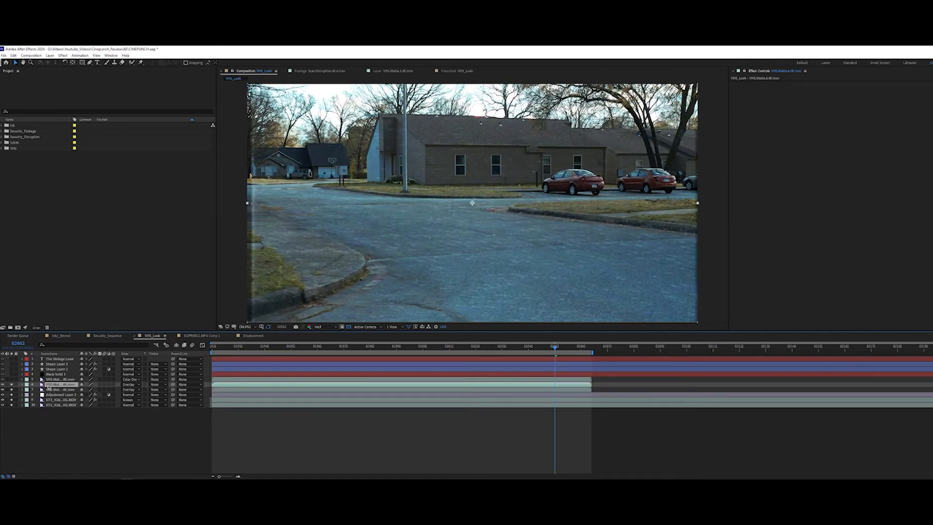
double_click(48, 385)
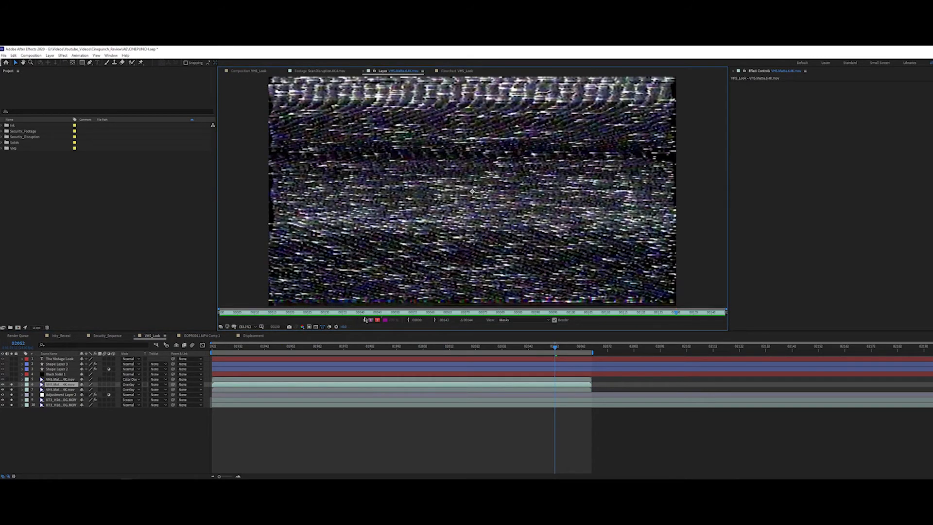
drag(352, 318, 221, 329)
key(space)
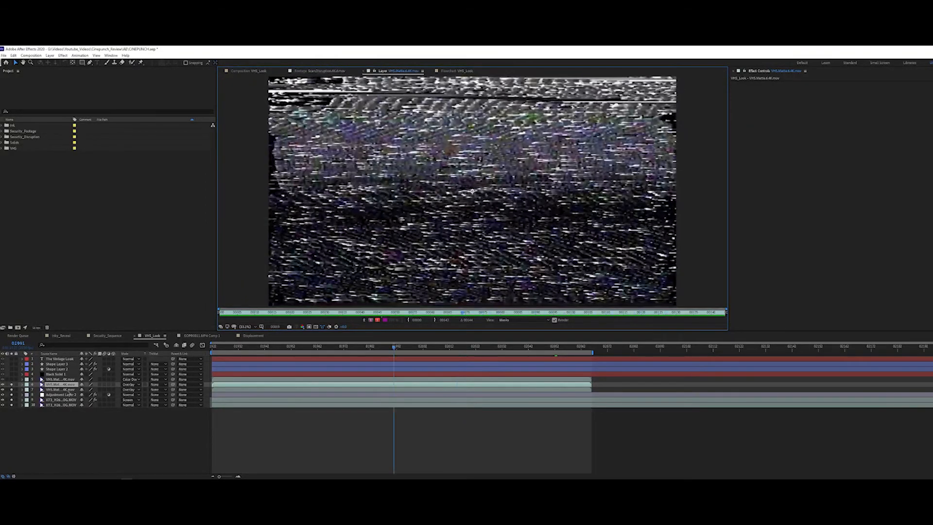
Step: Solo the uppermost VHS matte clip and return to the VHS_Look composition view
click(55, 379)
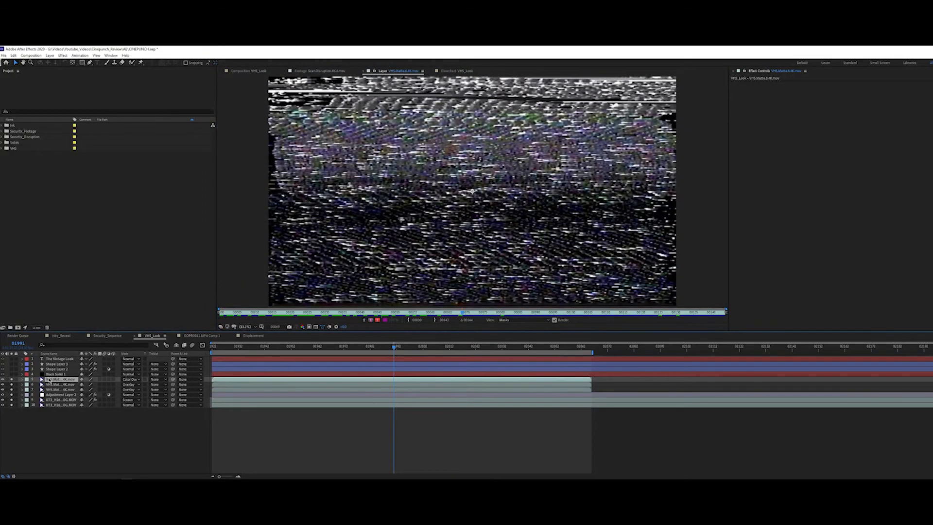
click(262, 73)
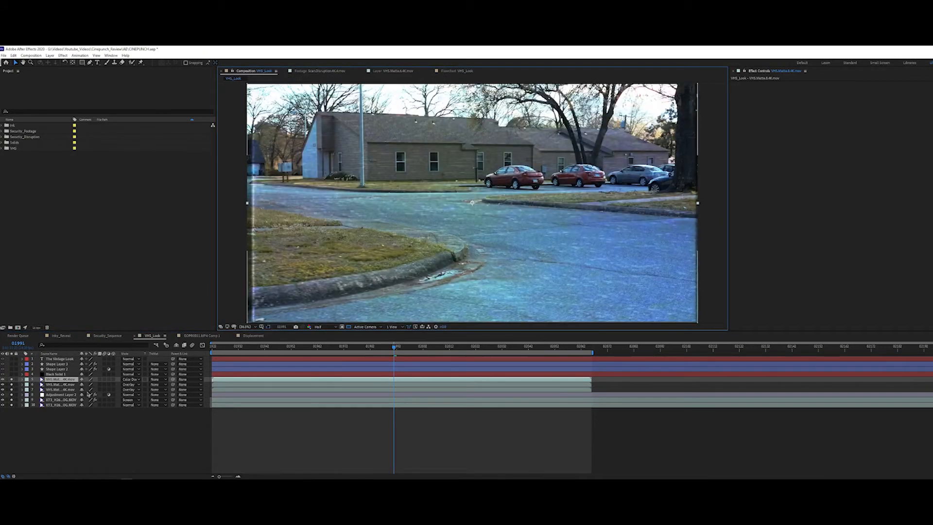
Step: Check the opacity setting of the uppermost VHS matte clip in the VHS_Look composition
click(55, 381)
key(t)
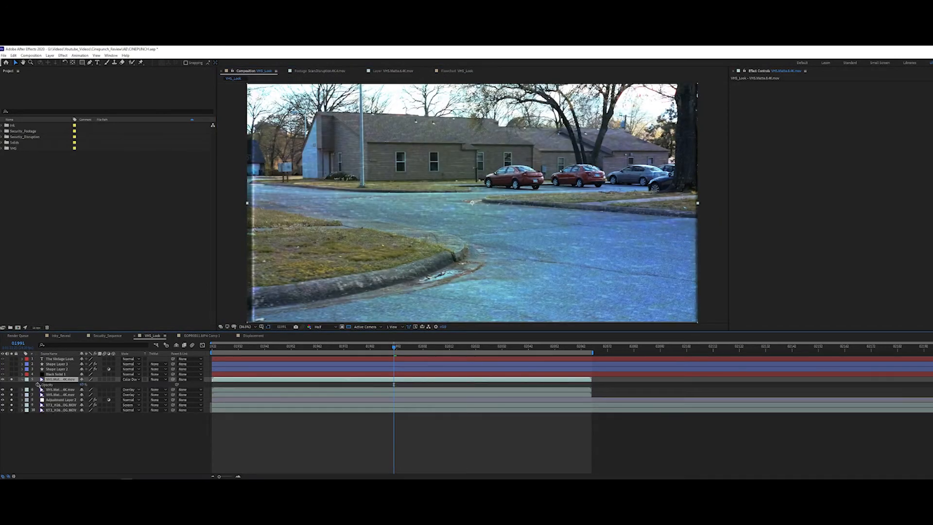
key(t)
Step: Open the uppermost VHS matte clip in the layer viewer, preview its color pattern from the start, and return to the VHS_Look composition view
double_click(52, 380)
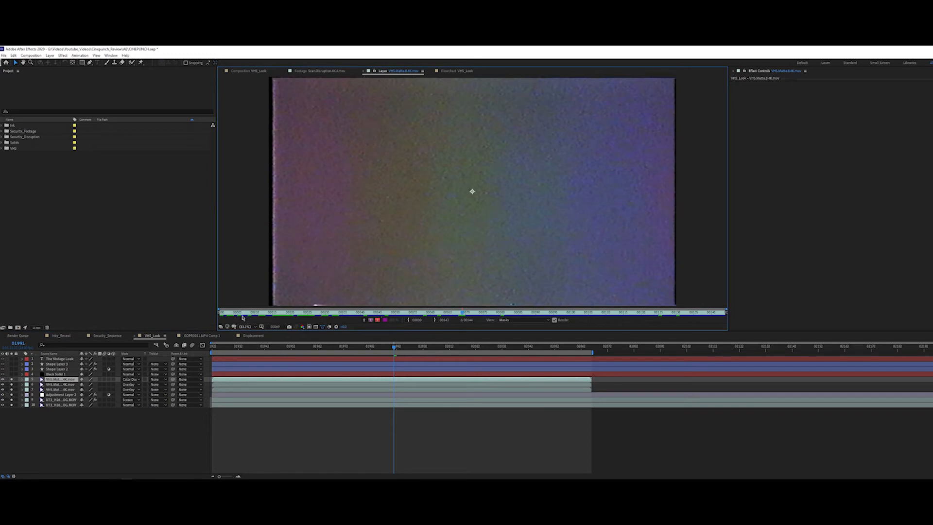
drag(245, 315, 336, 313)
drag(482, 314, 672, 324)
drag(557, 316, 412, 309)
drag(261, 319, 222, 327)
key(space)
key(space)
click(257, 71)
Step: Reveal the opacity of the middle and uppermost VHS matte clips and play back the composition
click(66, 384)
key(t)
click(68, 379)
key(t)
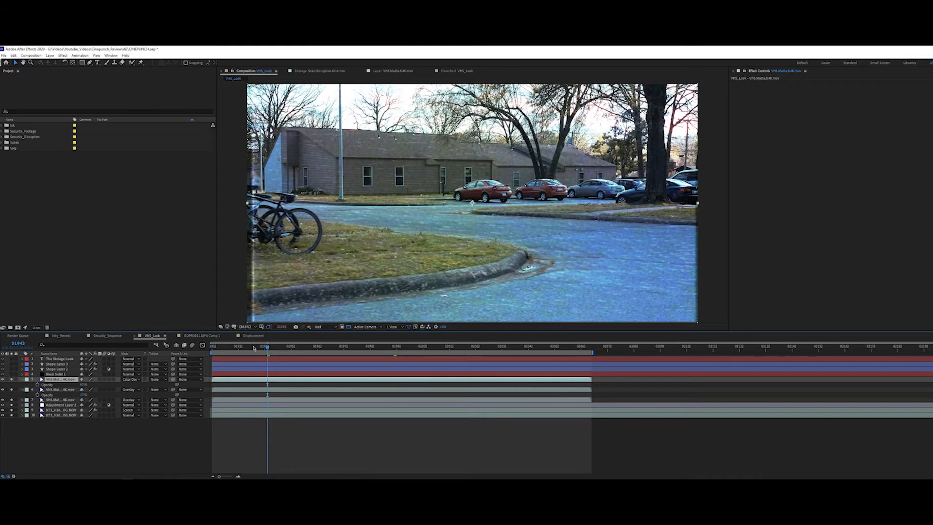
key(space)
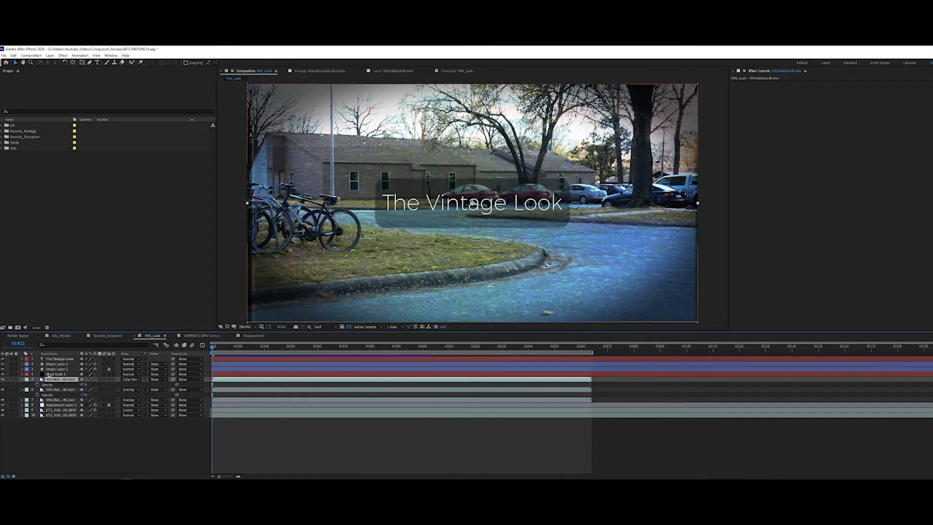
Step: Collapse the matte clips' revealed properties and play the VHS_Look composition with all its layers from the start
click(55, 364)
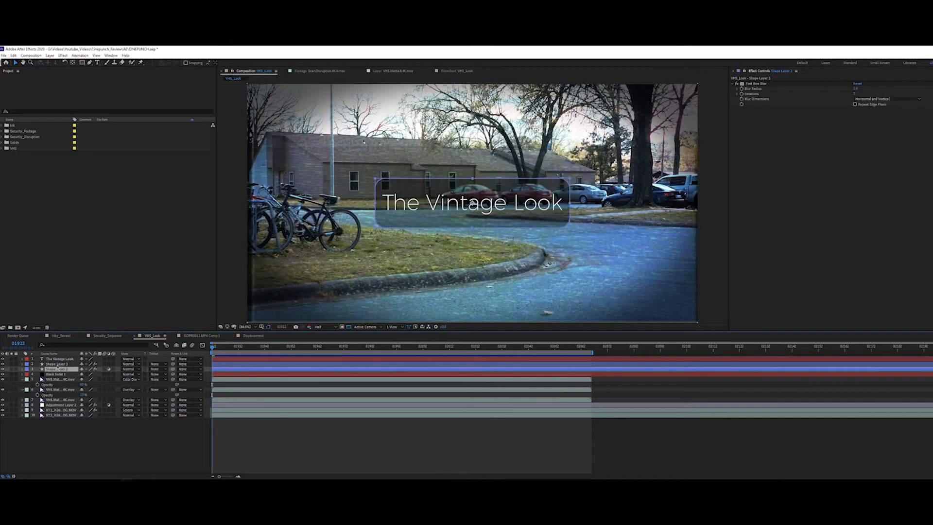
click(22, 380)
click(23, 389)
click(22, 384)
key(space)
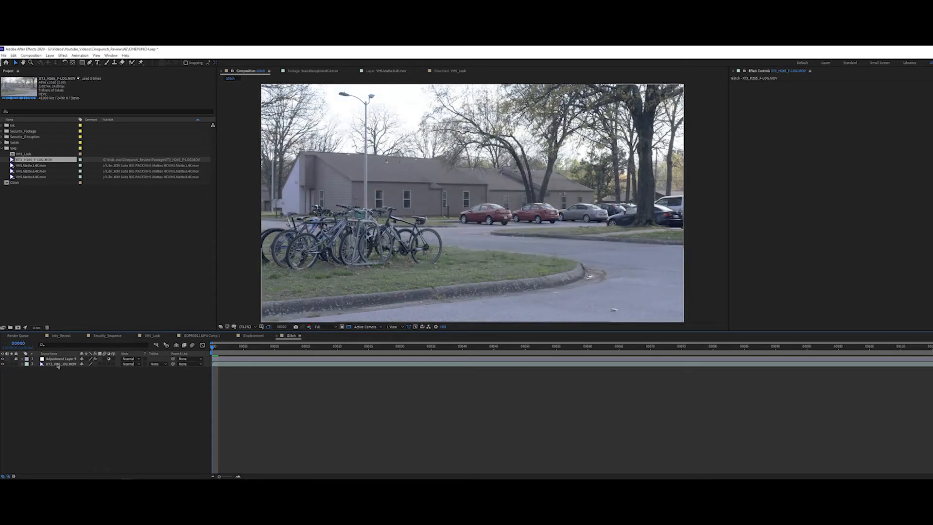
Step: Apply the Shift Channels effect to the F-LOG footage layer in the Glitch composition
click(58, 365)
key(ctrl+space)
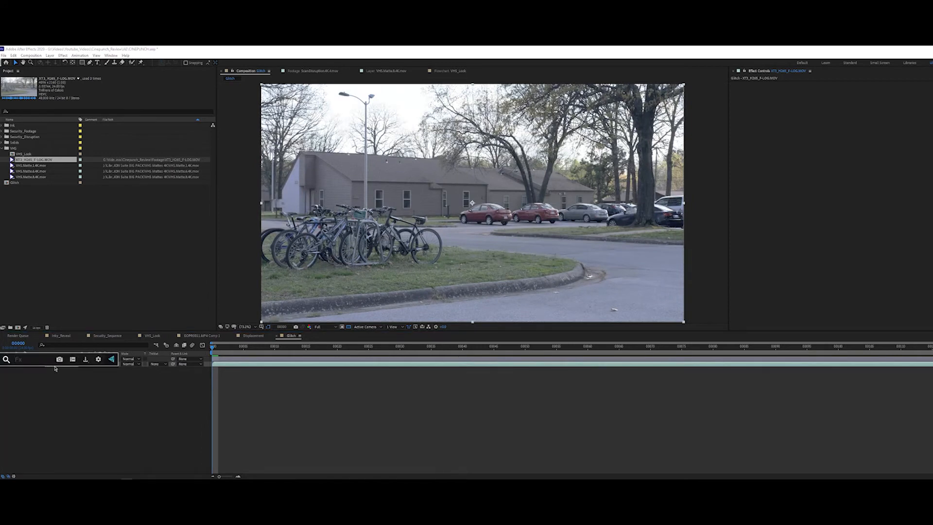
text(shift)
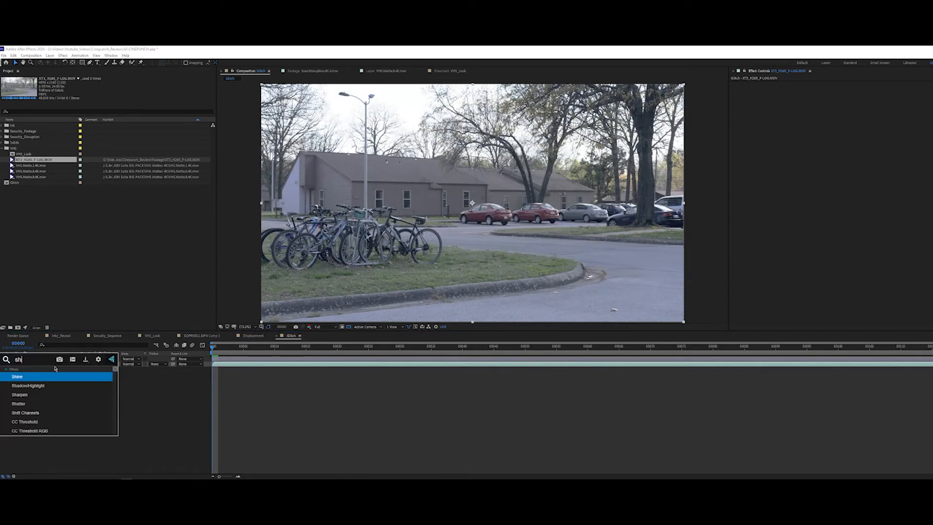
key(Return)
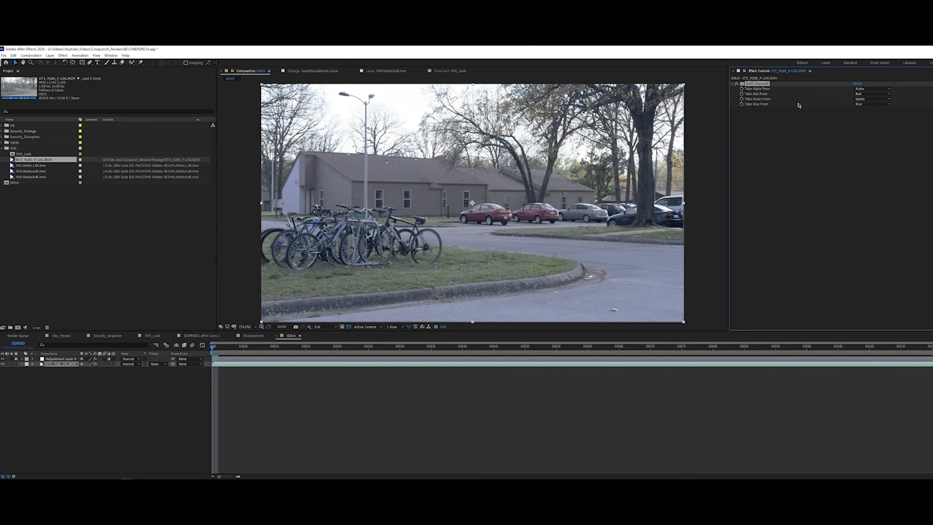
Step: Isolate the footage layer's red channel by setting Take Green From and Take Blue From to Full Off
click(63, 364)
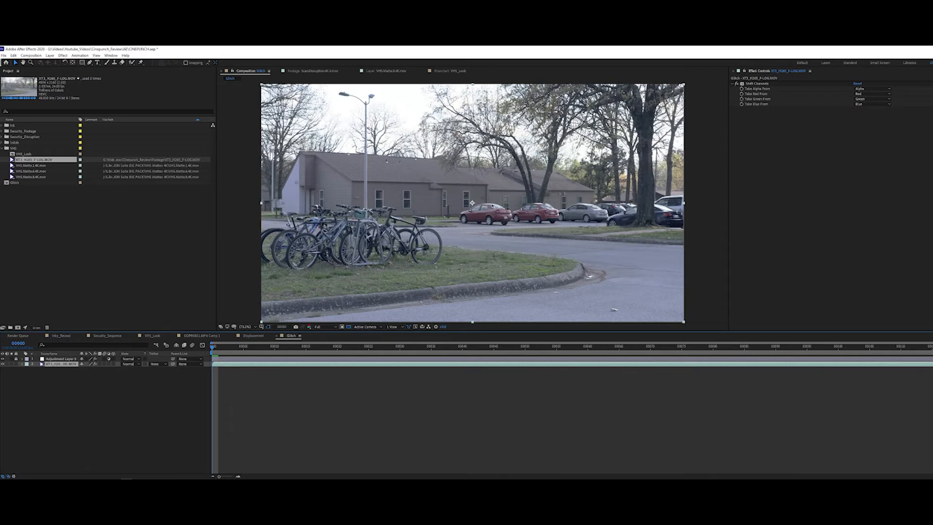
click(872, 104)
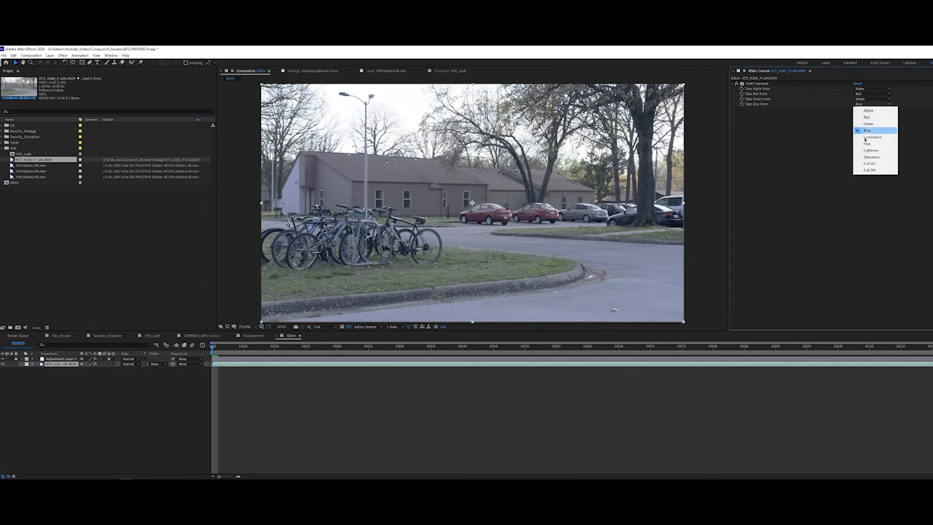
click(871, 170)
click(875, 99)
click(871, 164)
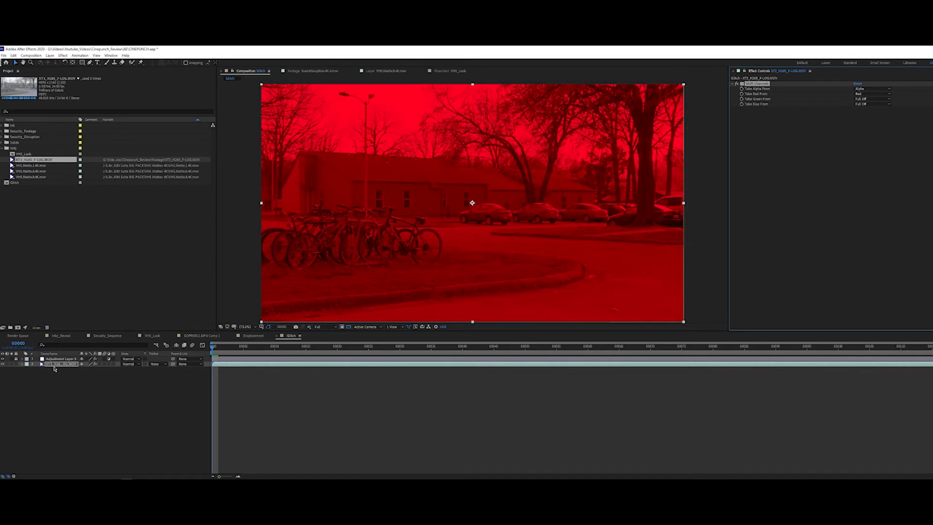
Step: Duplicate the red footage layer and isolate green on the copy, with Take Red From at Full Off and Take Green From at Green
key(ctrl+d)
click(872, 93)
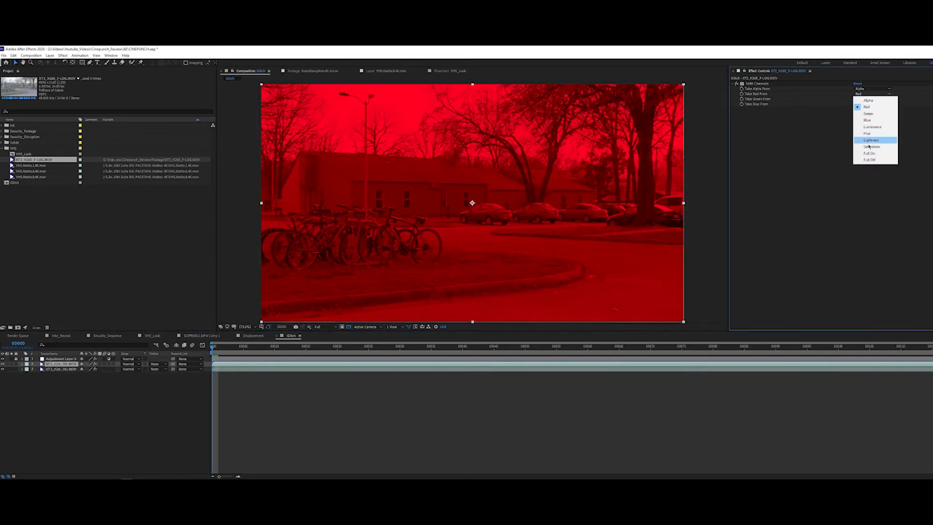
click(870, 159)
click(872, 99)
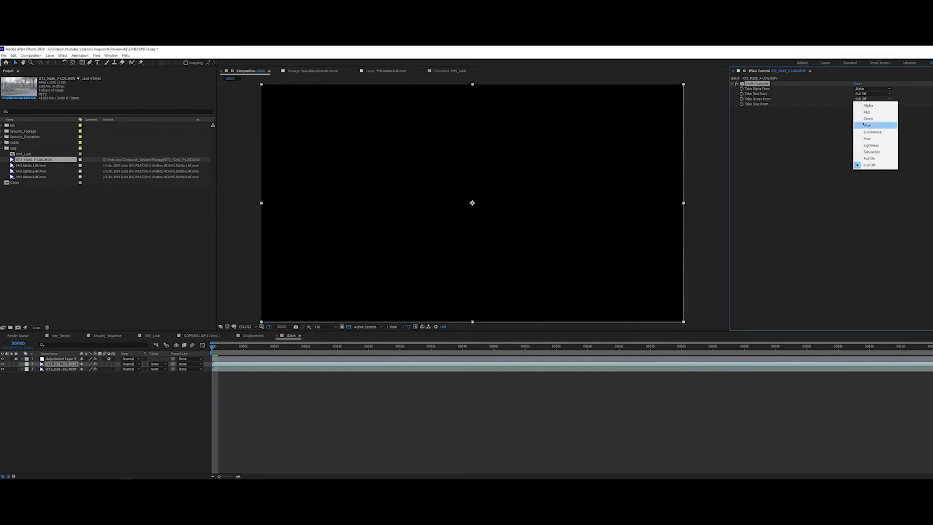
click(867, 119)
Step: Duplicate the green footage layer and isolate blue on the copy, with Take Green From at Full Off and Take Blue From at Blue
key(ctrl+d)
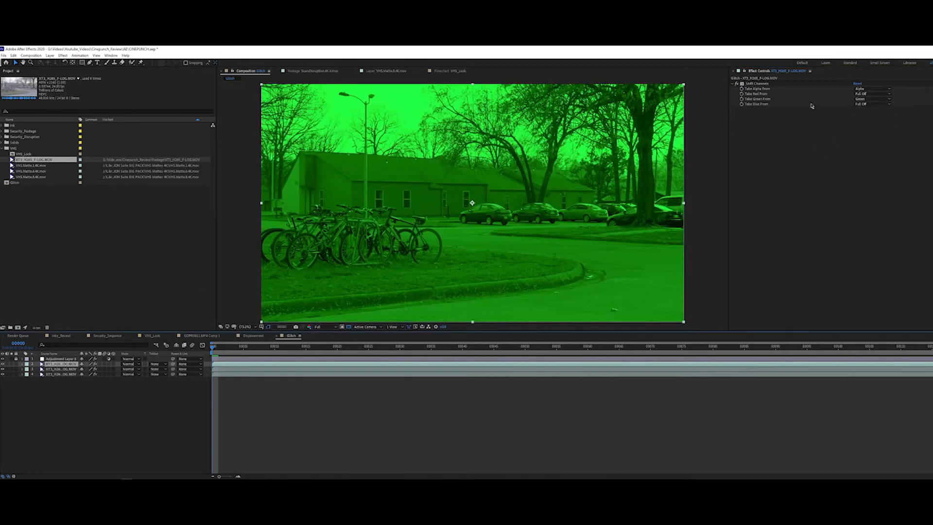
click(863, 94)
click(822, 126)
click(865, 99)
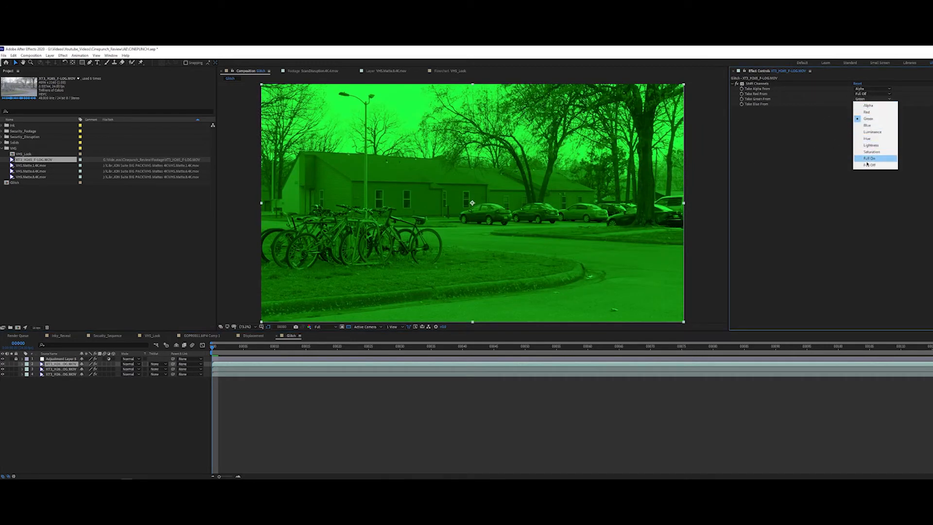
click(869, 164)
click(872, 104)
click(867, 130)
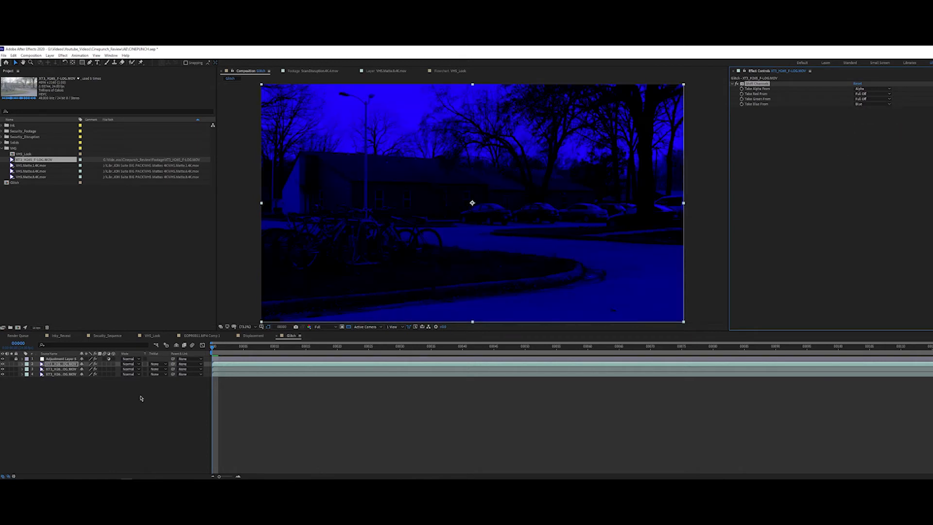
Step: Set the blending mode of all three color-channel footage layers to Screen
drag(109, 389, 38, 361)
click(131, 364)
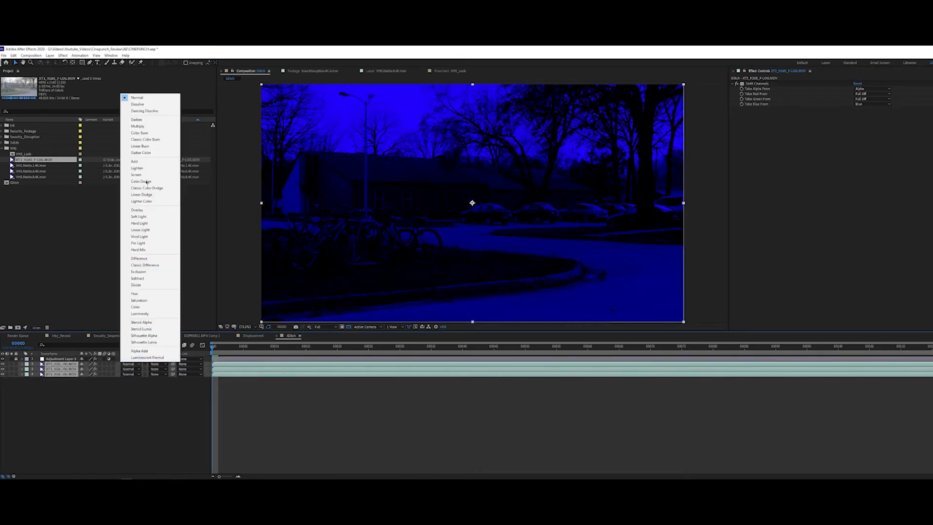
click(137, 175)
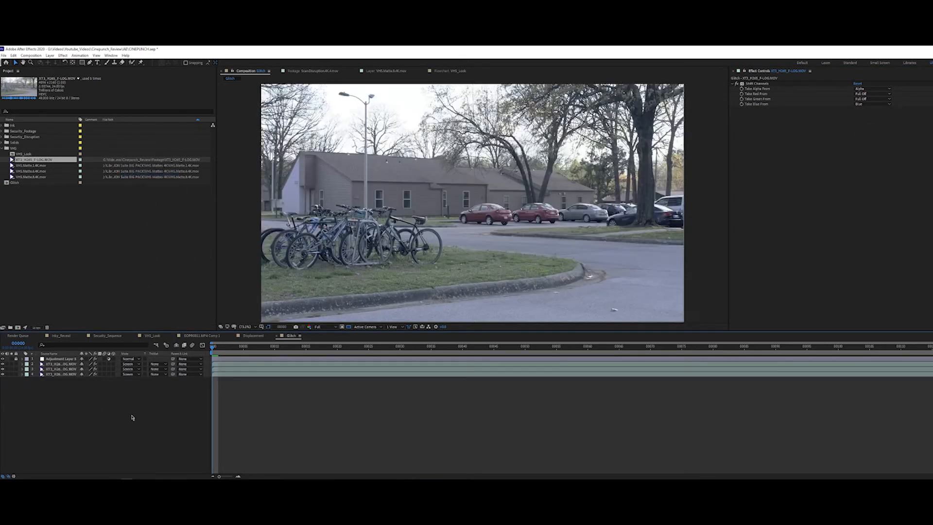
Step: Add a new adjustment layer and place it directly above the lowest footage layer
right_click(91, 403)
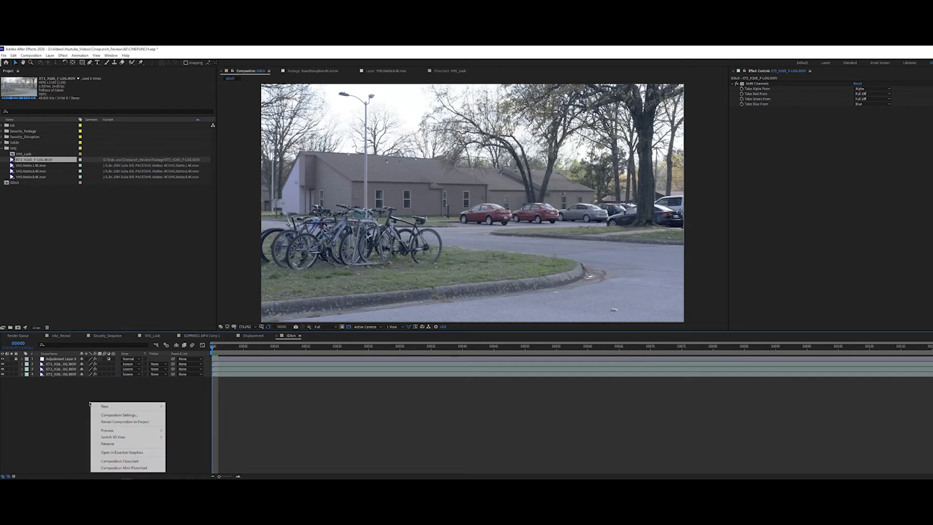
mouse_move(126, 406)
click(202, 453)
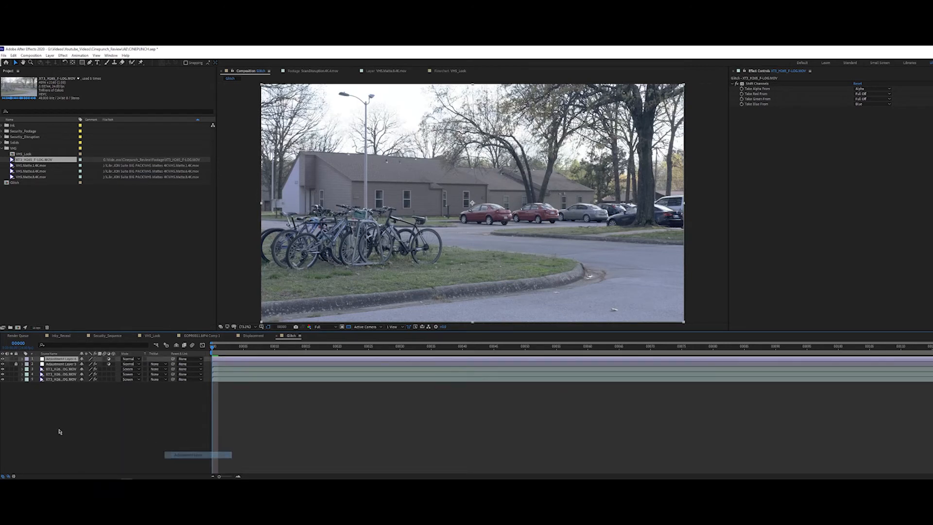
drag(67, 360, 63, 377)
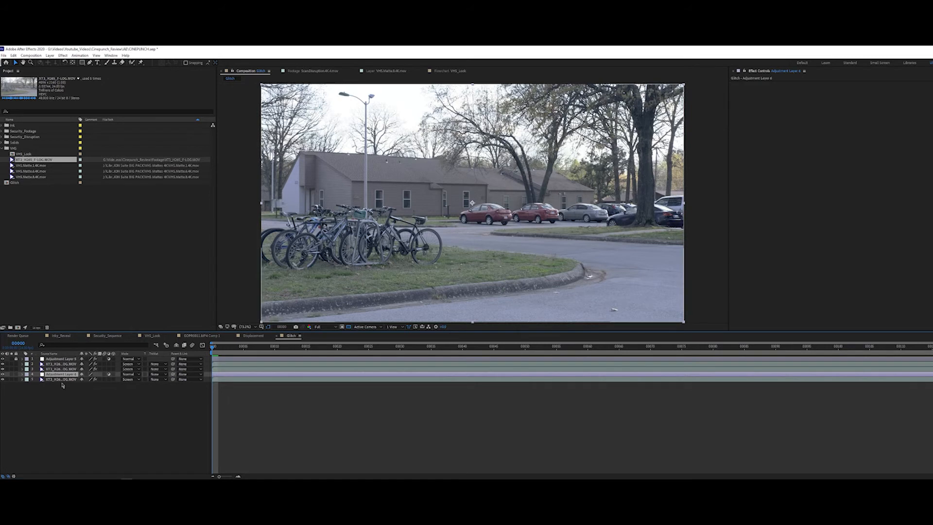
Step: Rename the new adjustment layer as Glitch
key(Return)
text(Gl)
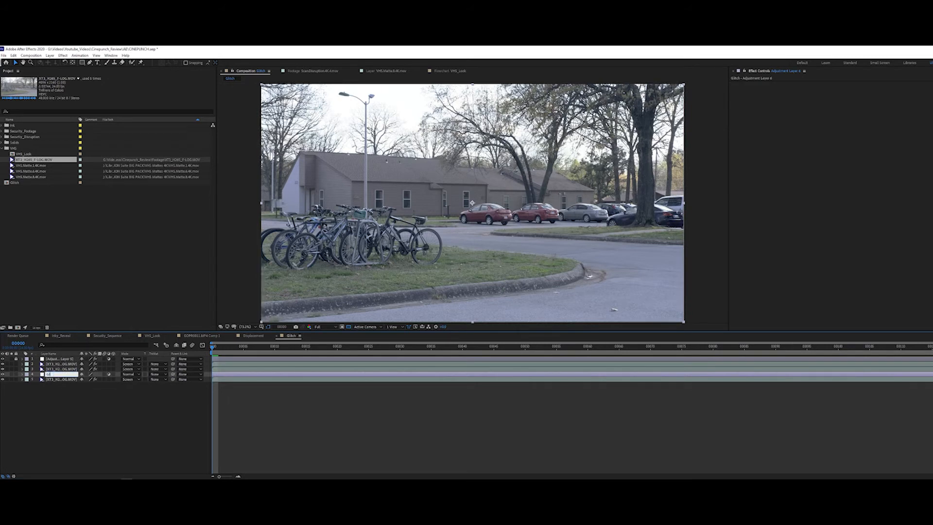
text(itch)
key(Return)
Step: Apply the Displacement Map effect to the Glitch adjustment layer
key(ctrl+space)
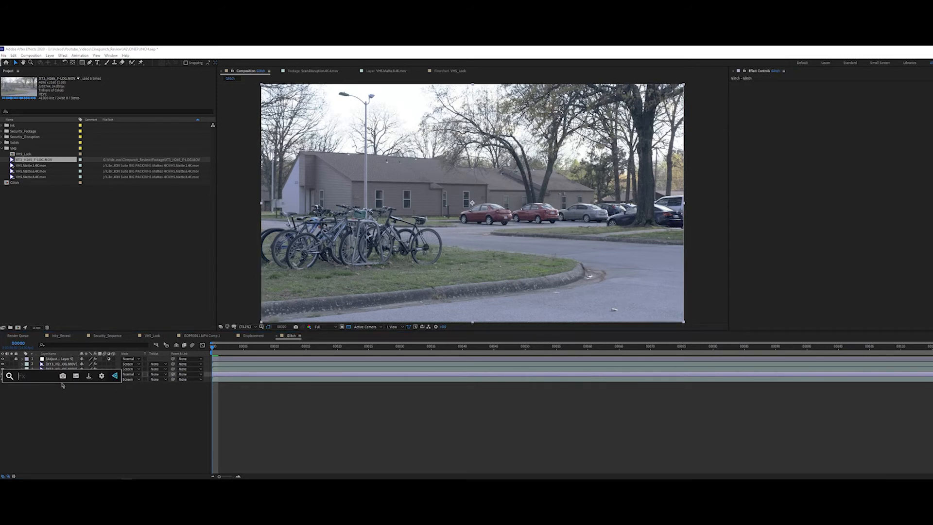
text(disp)
key(Return)
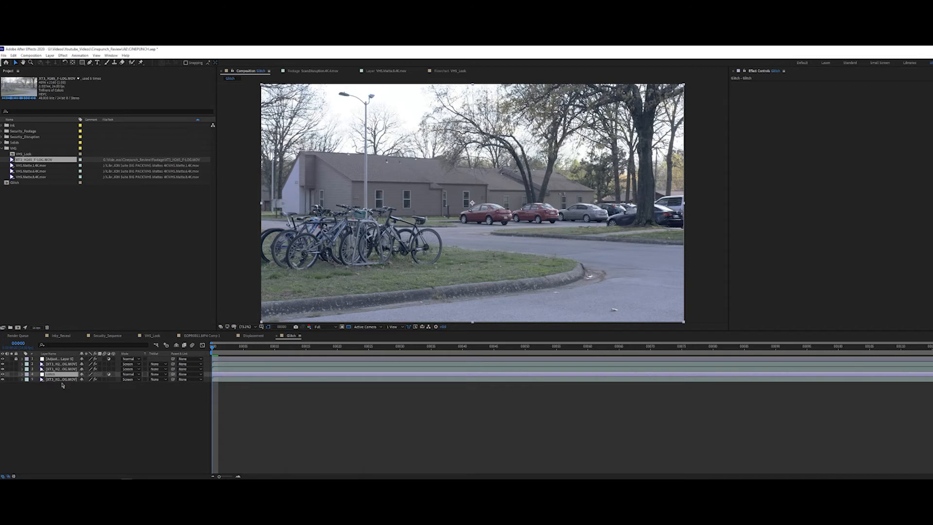
click(108, 419)
click(52, 374)
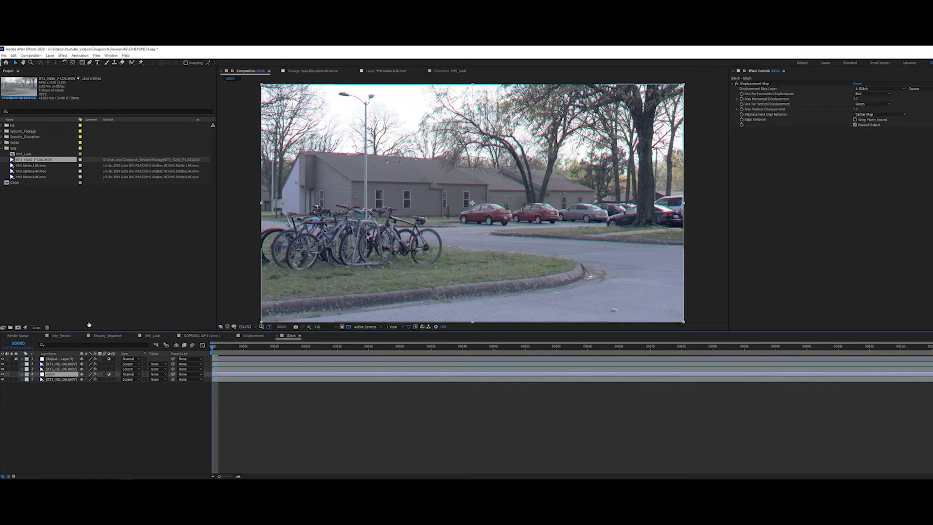
Step: Add the middle VHS matte clip from the VHS folder above all layers and fit it to the composition frame
click(33, 165)
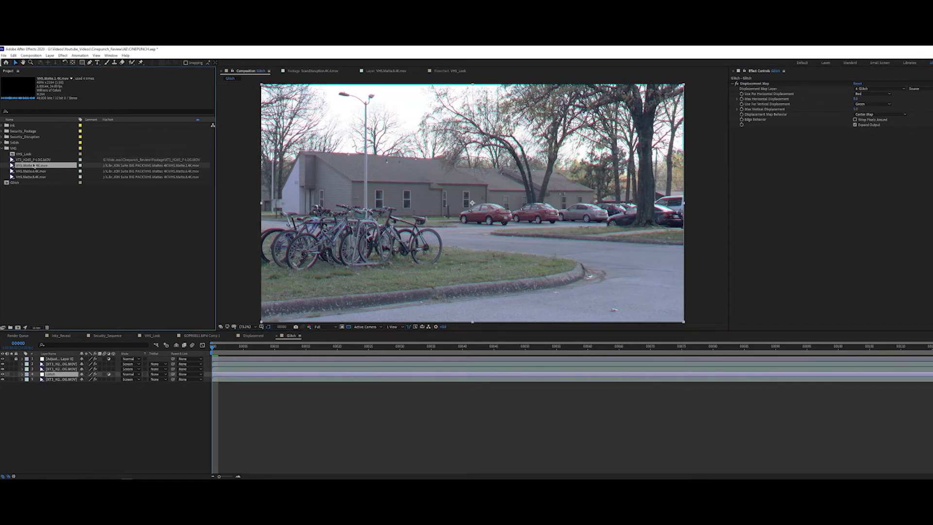
click(34, 172)
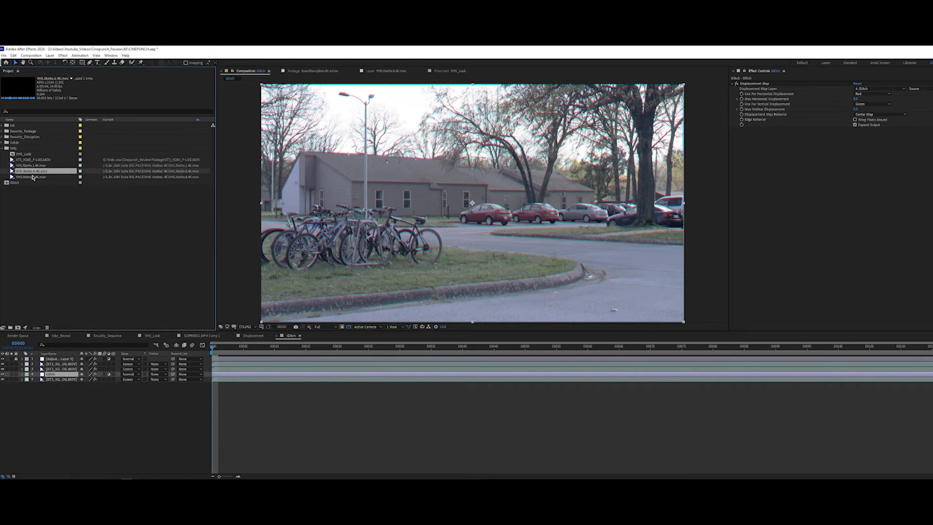
drag(31, 173, 89, 356)
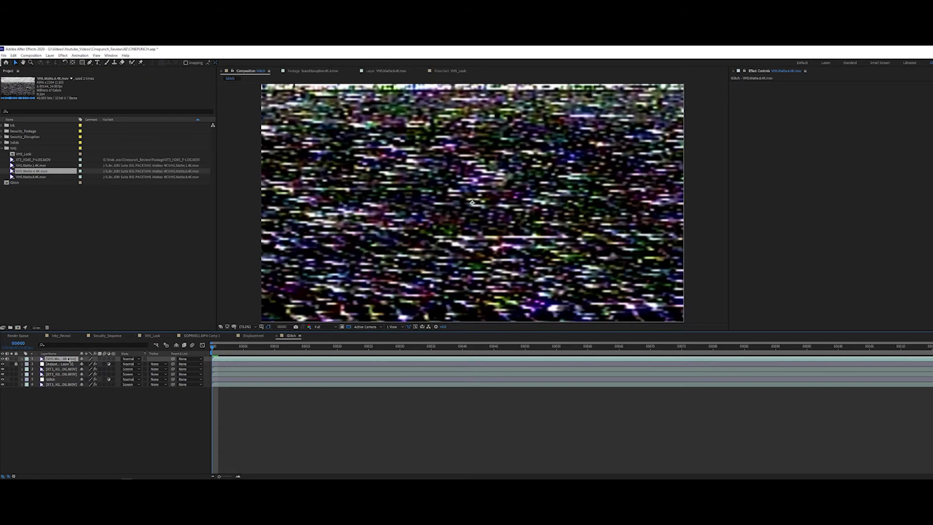
key(ctrl+f)
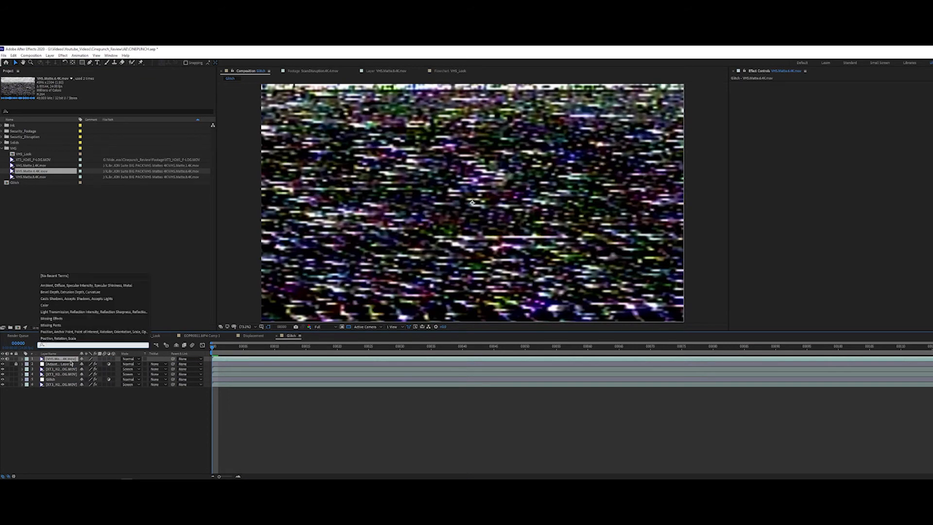
click(71, 363)
click(63, 360)
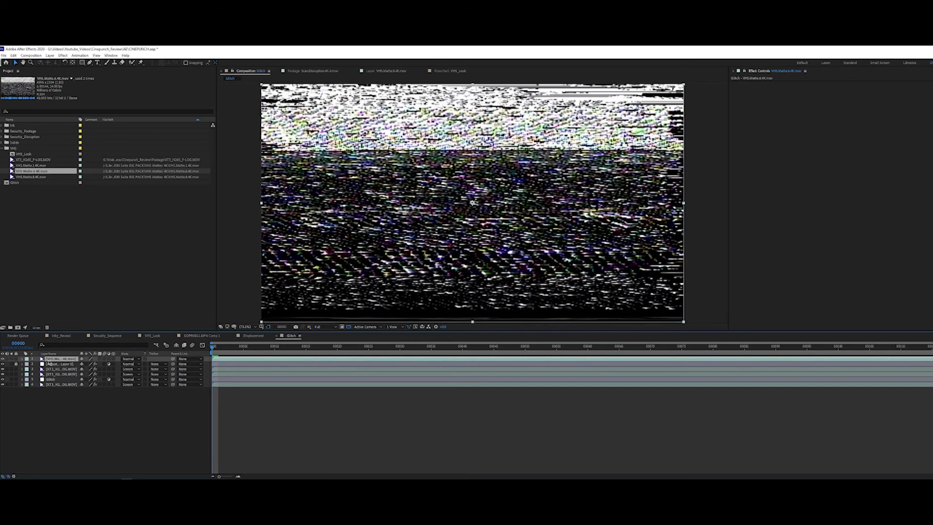
Step: Try the VHS matte clip hidden beneath all the footage layers, and delete it from the composition
drag(63, 362, 51, 388)
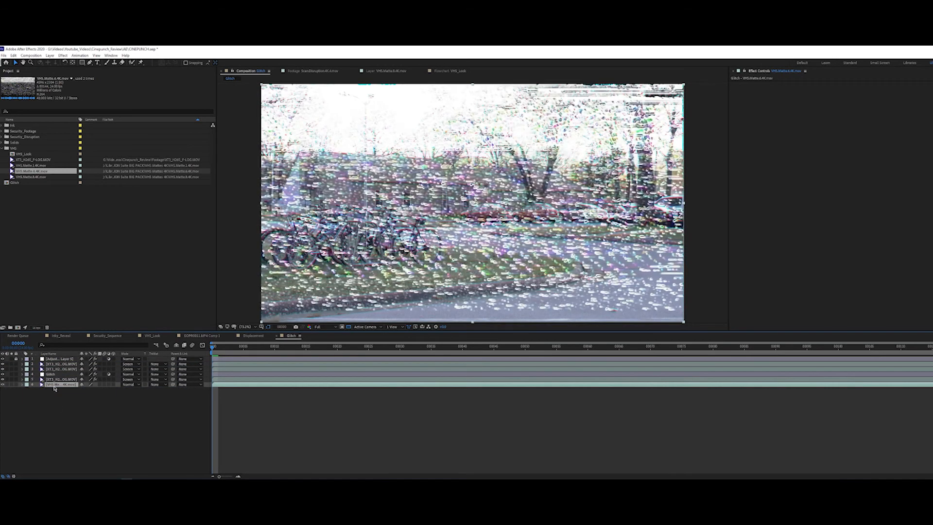
click(2, 384)
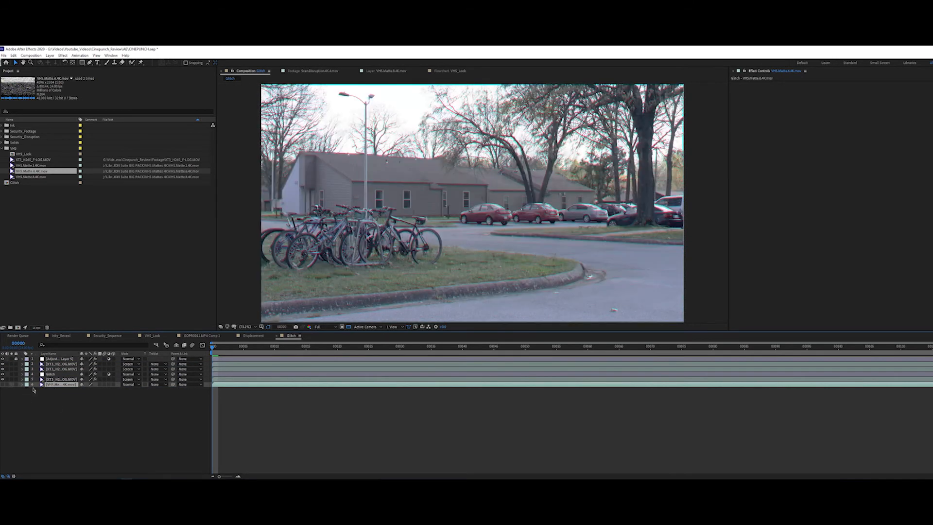
key(Delete)
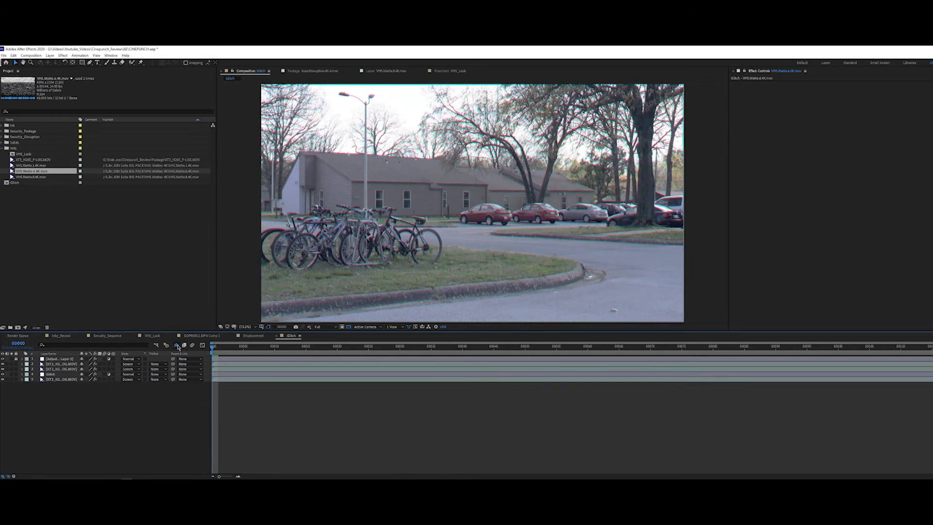
click(57, 374)
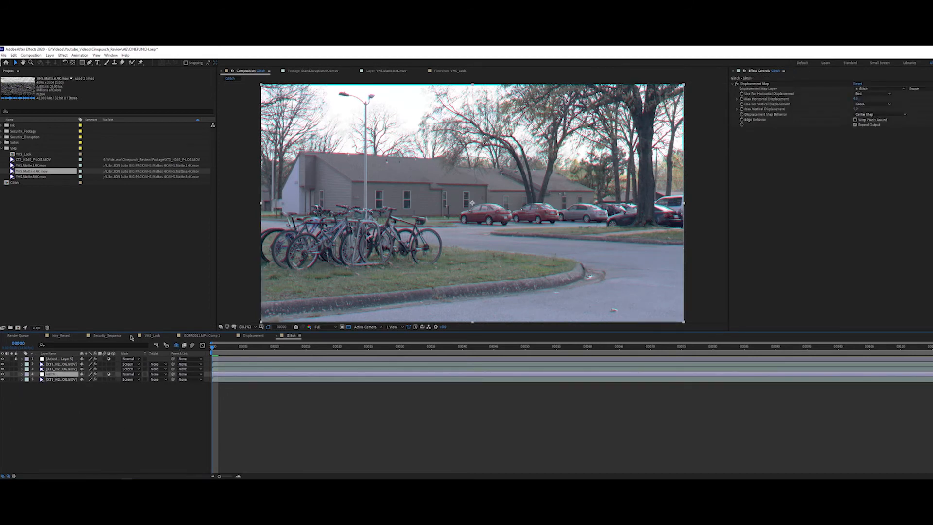
Step: Set the Displacement Map layer to the VHS matte clip, with Luminance driving both horizontal and vertical displacement
click(884, 88)
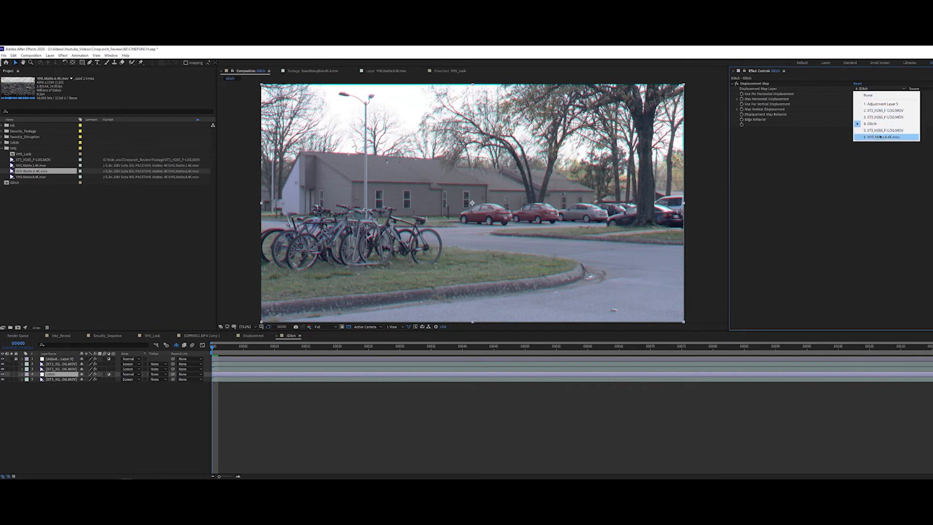
click(880, 137)
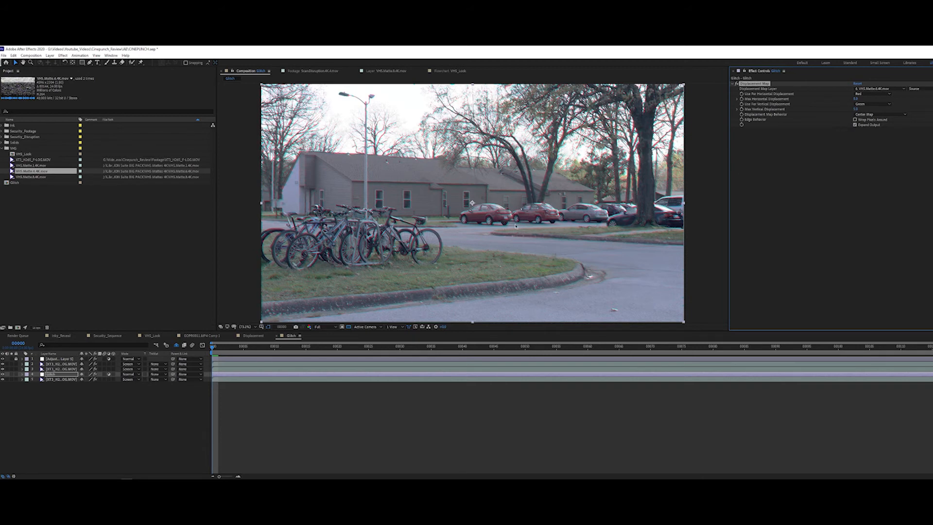
click(881, 94)
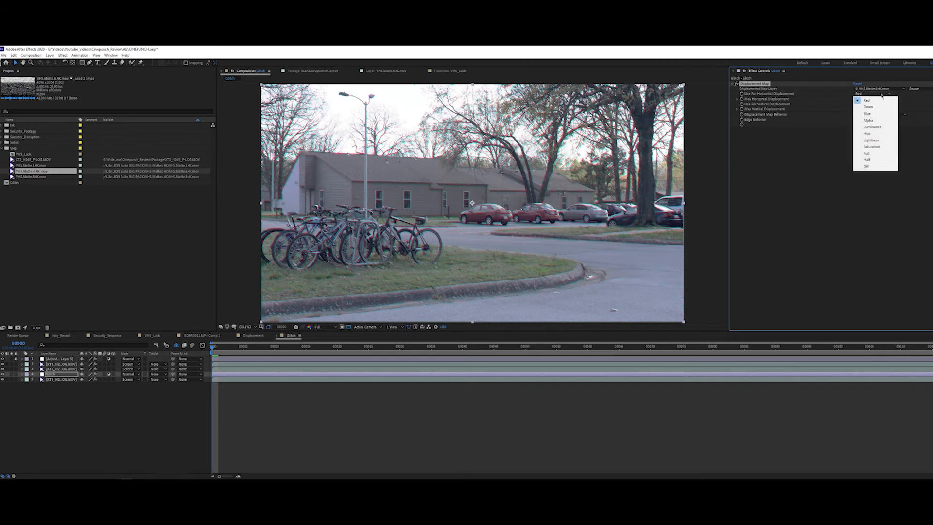
click(930, 124)
click(880, 94)
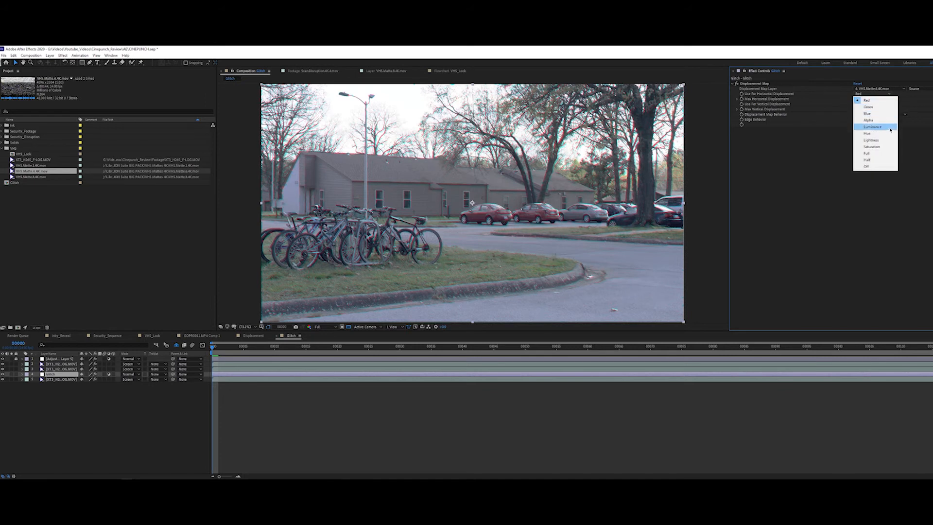
click(874, 127)
click(873, 104)
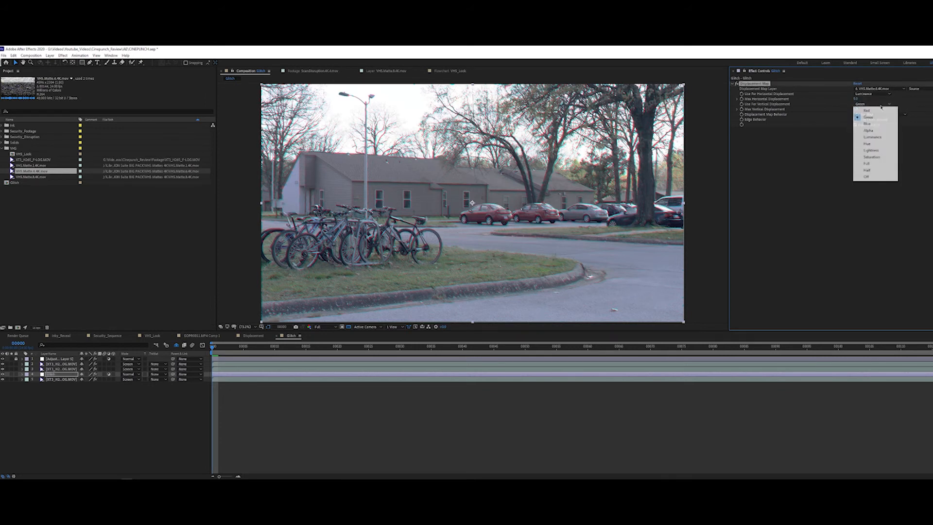
click(875, 137)
Step: Play back the Glitch composition to check the displacement, and stop at frame 17
click(180, 404)
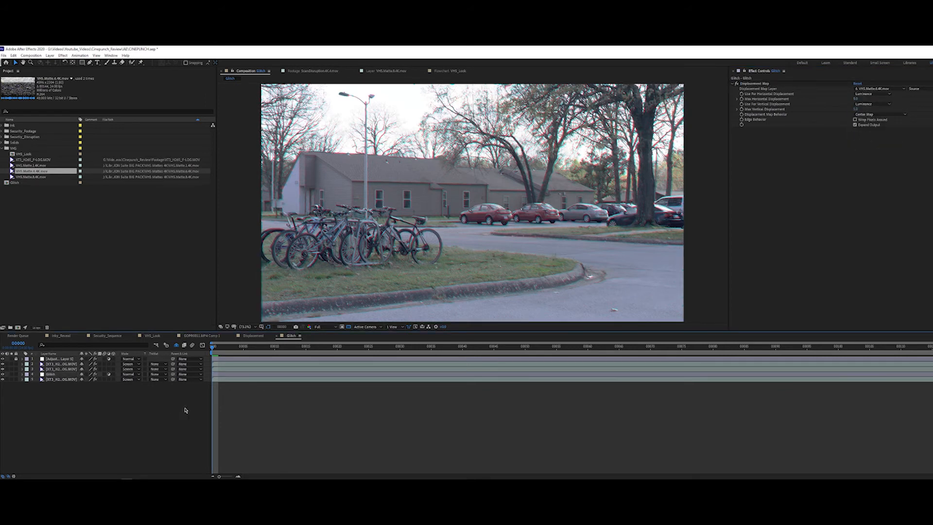
key(space)
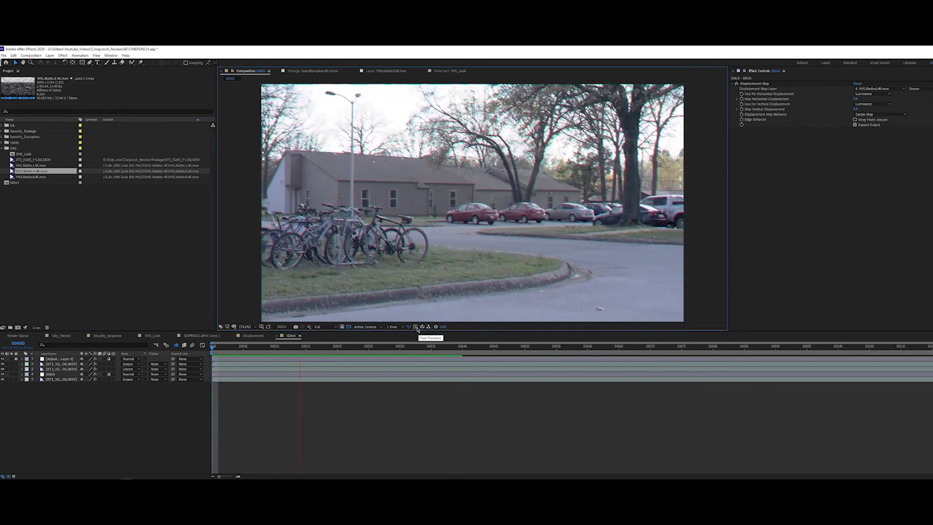
click(318, 346)
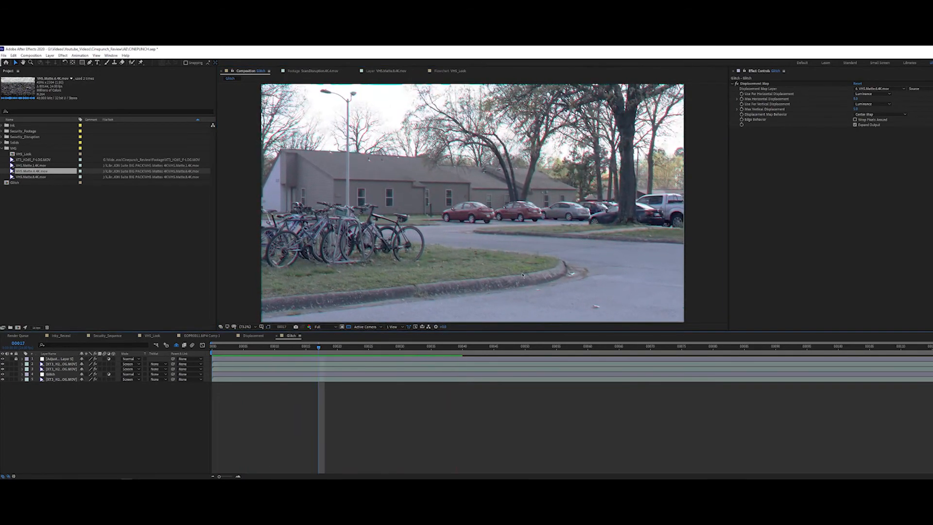
Step: Set the maximum horizontal and maximum vertical displacement to 20 each
click(857, 99)
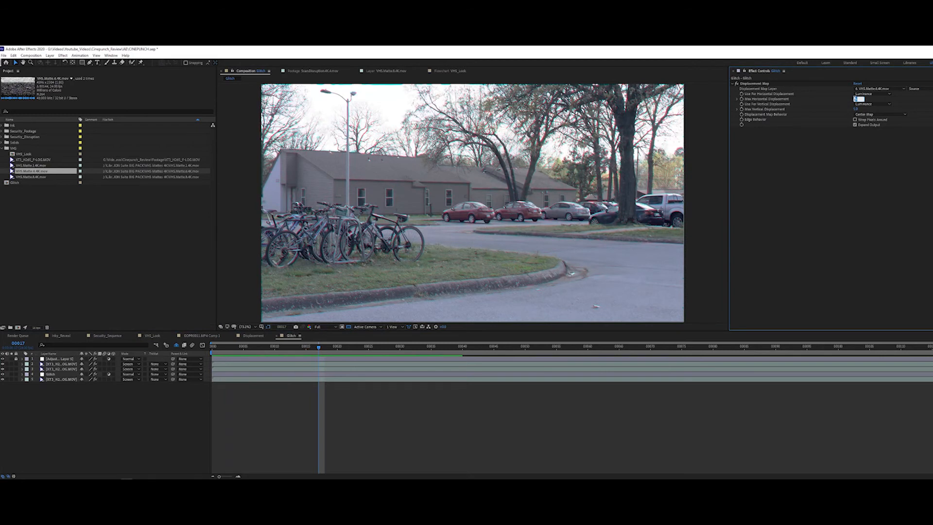
text(20)
key(Tab)
text(20)
key(Tab)
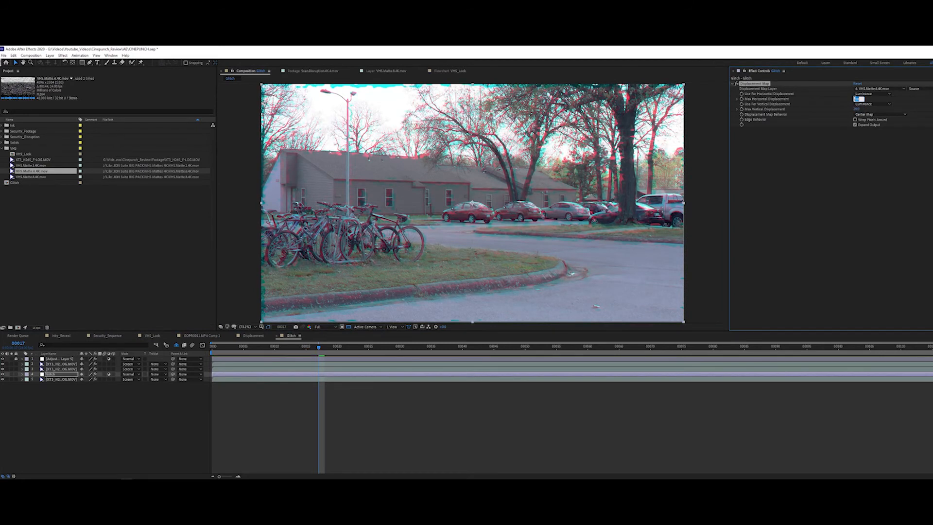
Step: Play back the stronger displacement from the first frame of the composition
click(212, 414)
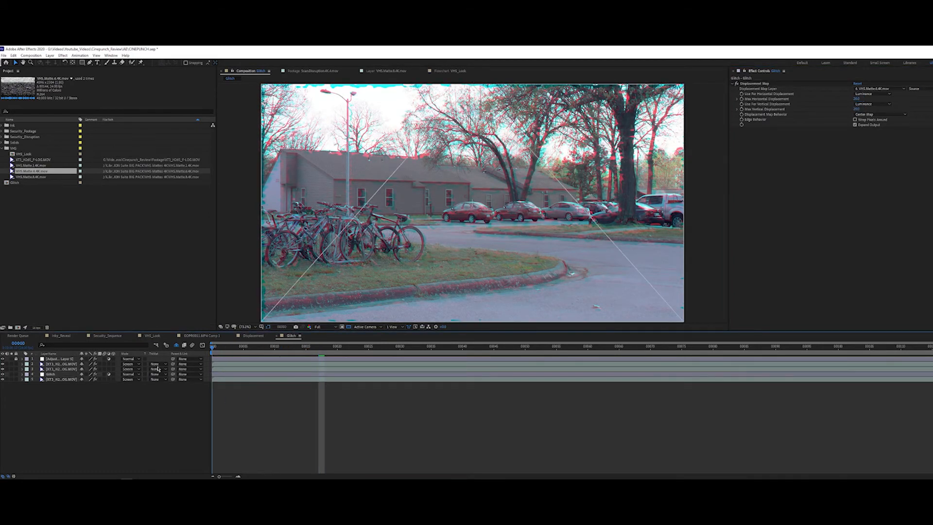
key(Home)
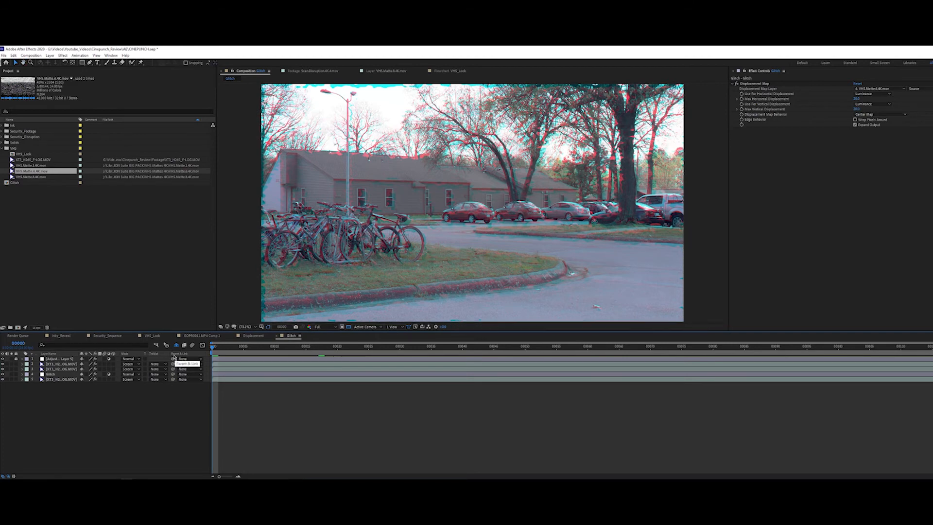
key(space)
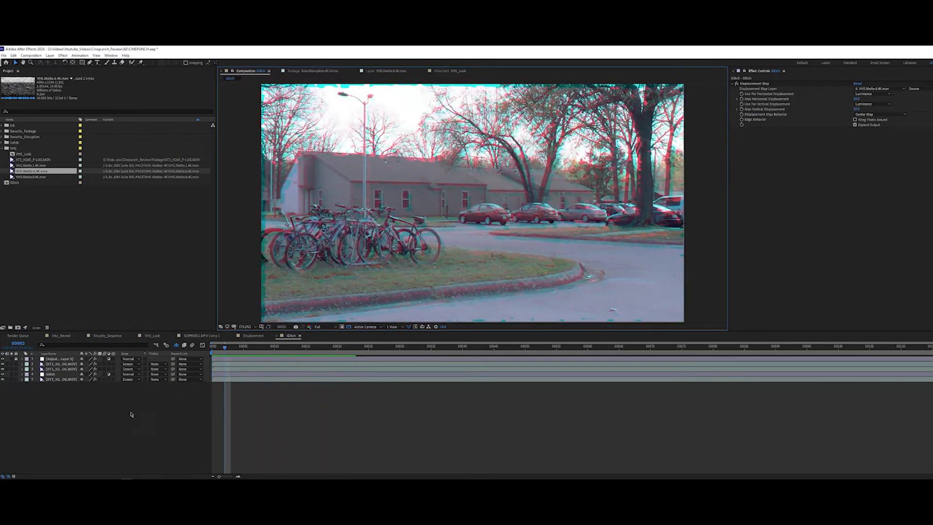
Step: Turn off the Displacement Map on the Glitch adjustment layer and apply the Optics Compensation effect to it
click(52, 374)
click(737, 85)
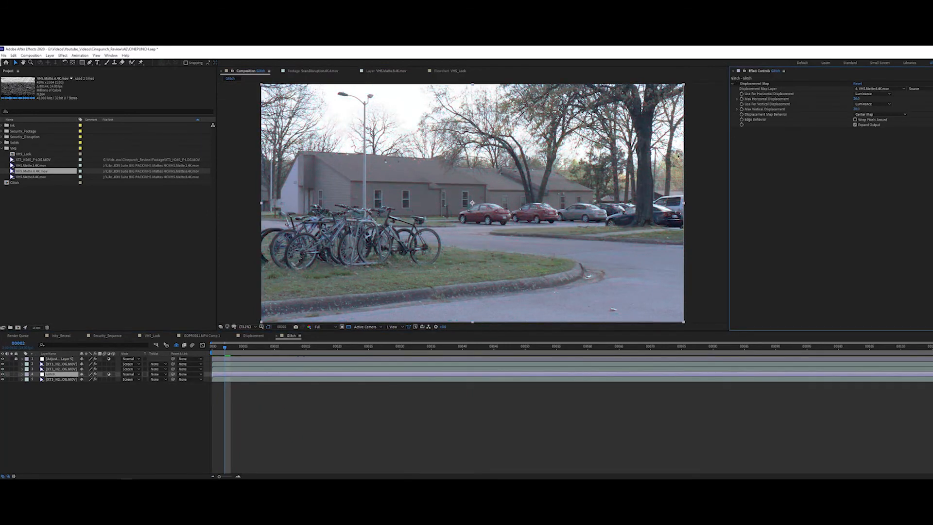
click(47, 374)
key(ctrl+space)
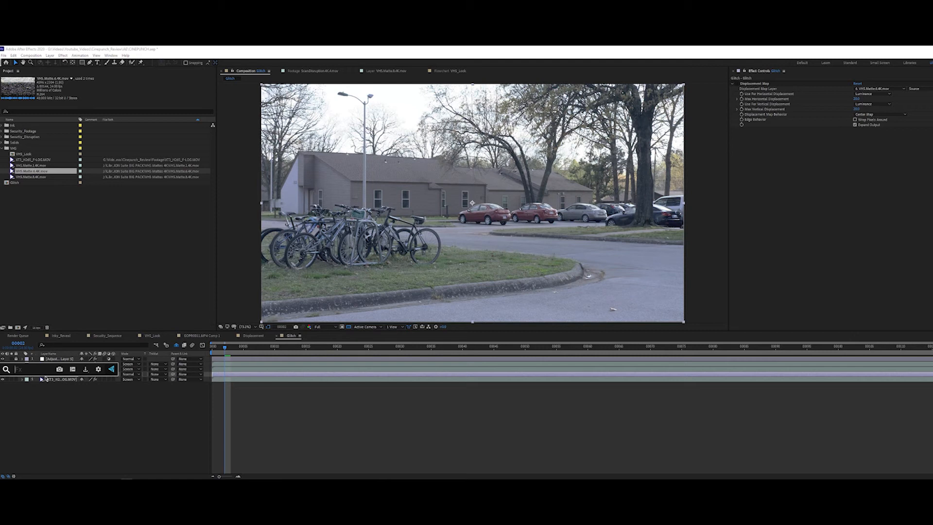
text(op)
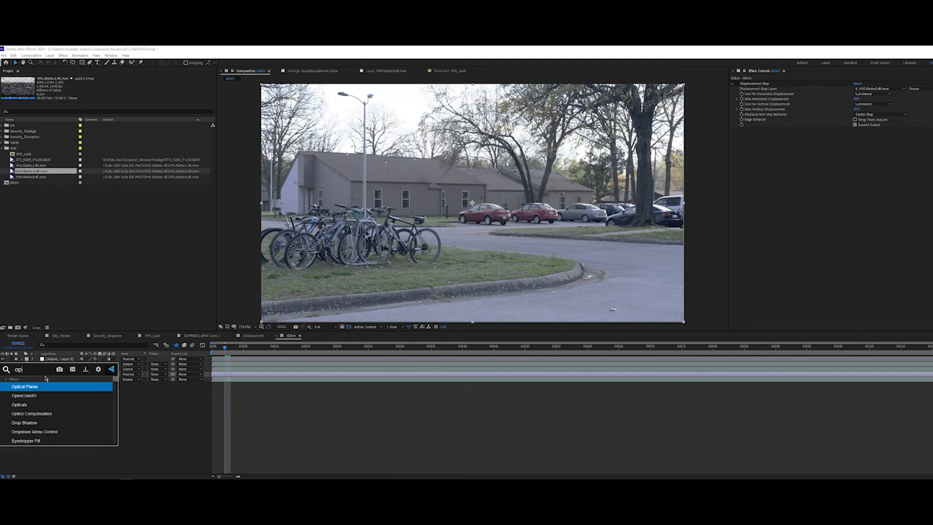
key(Down)
key(Down)
key(Down)
key(Return)
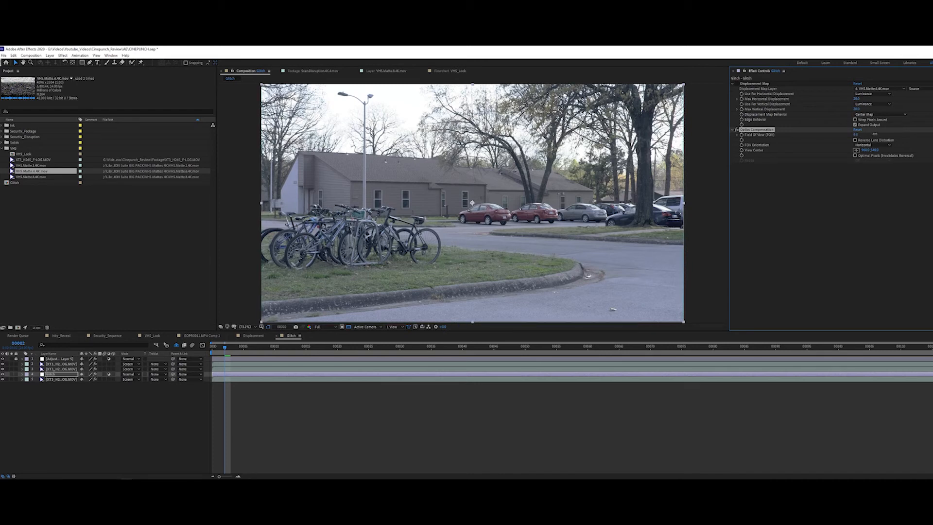
Step: Inspect the colour fringing near the image's edge around the bikes and enable Reverse Lens Distortion in Optics Compensation
scroll(321, 302, up, 2)
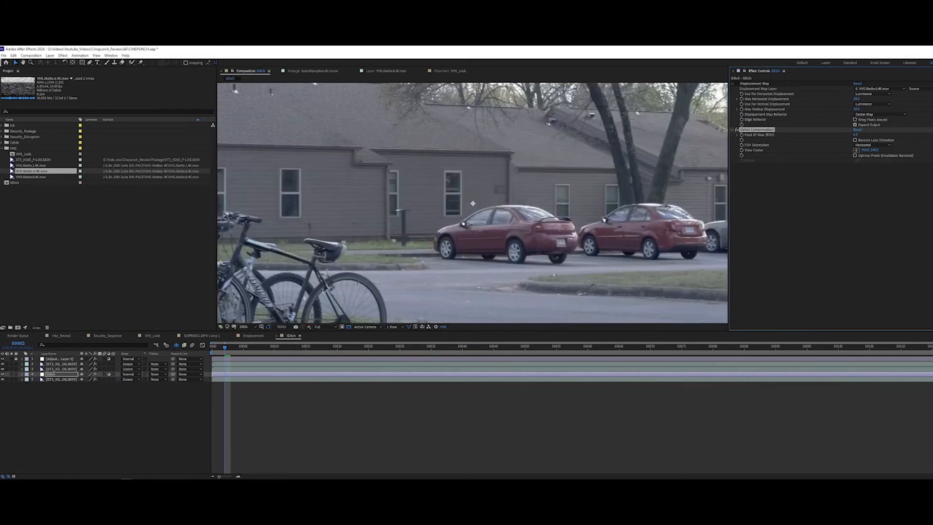
drag(338, 288, 487, 229)
drag(304, 307, 551, 206)
scroll(441, 227, up, 1)
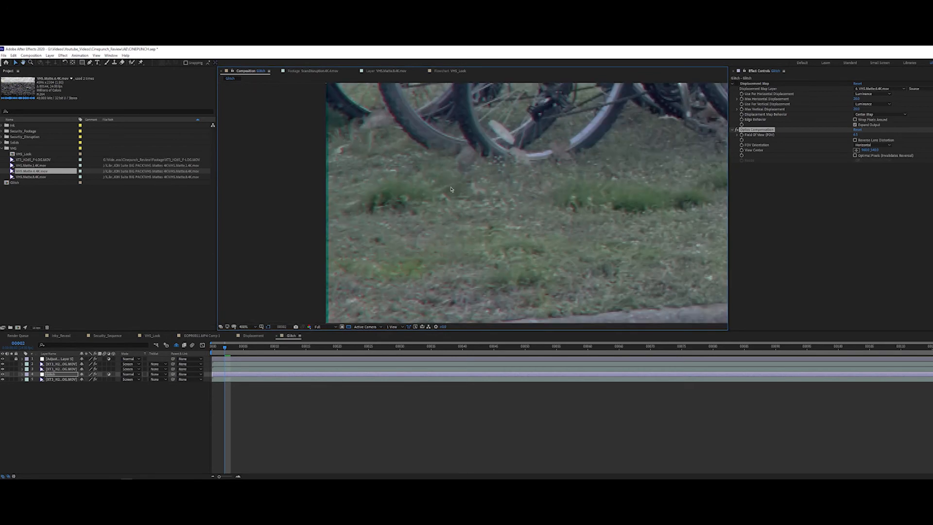
drag(448, 178, 442, 262)
key(v)
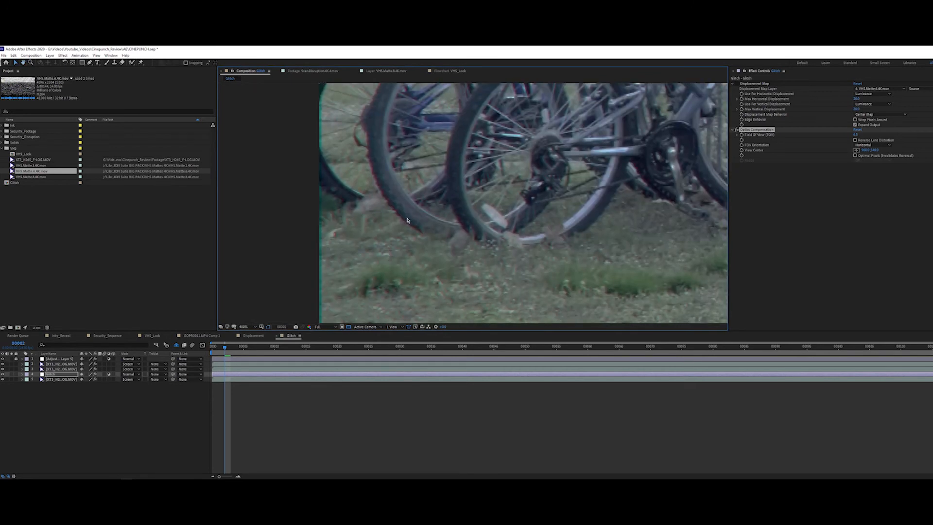
click(858, 140)
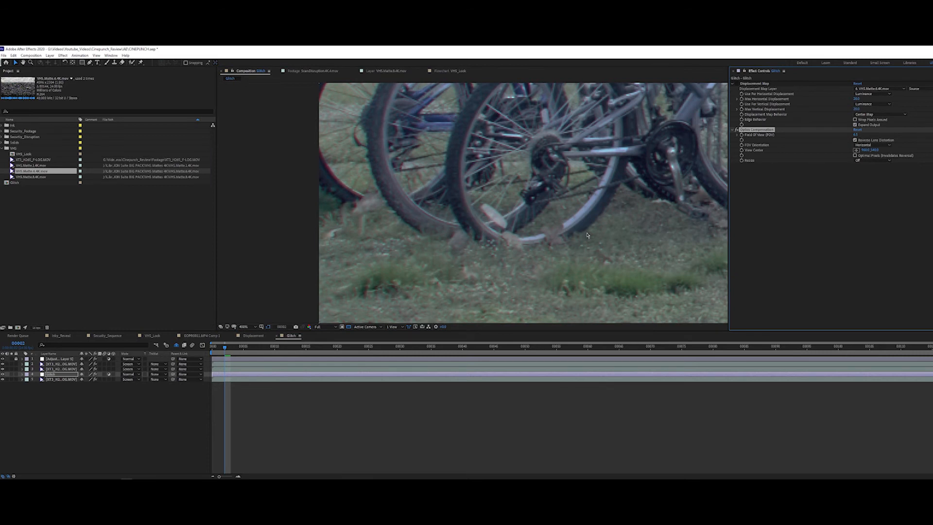
click(256, 327)
click(246, 335)
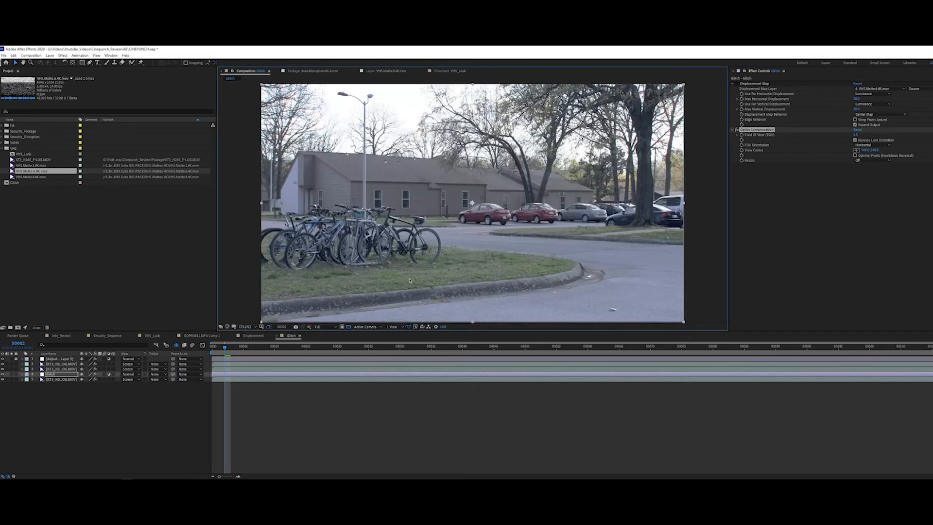